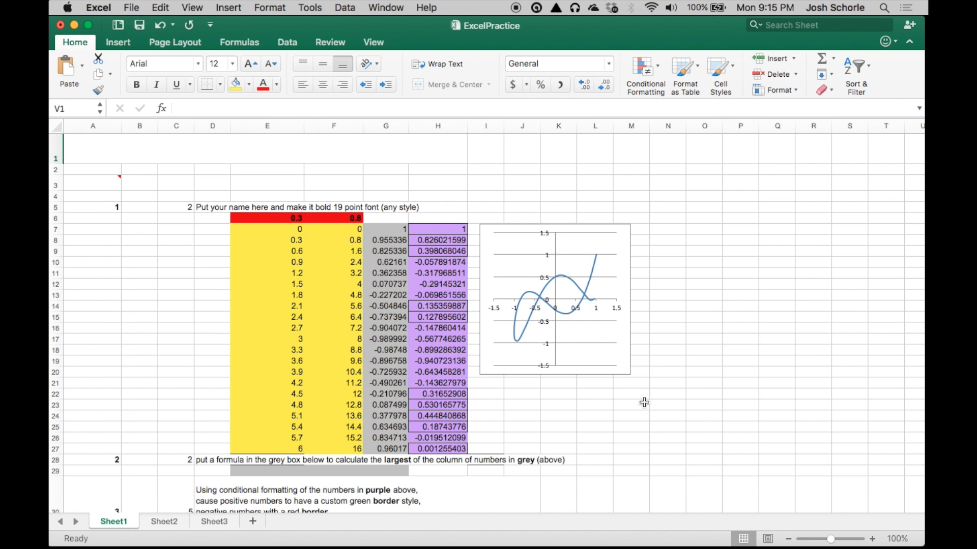
Select the merged grey answer cell below the question 2 instruction.
scroll(639, 423, down, 1)
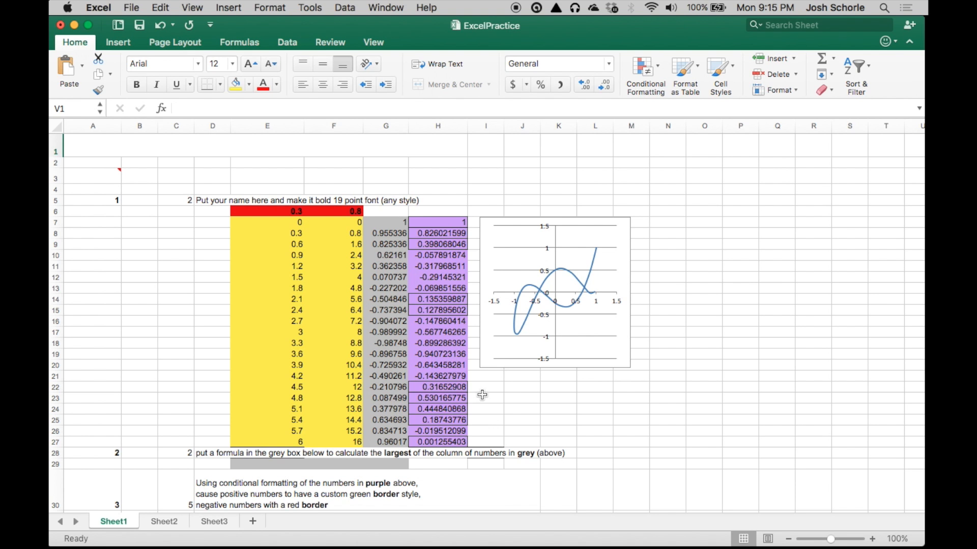
scroll(483, 395, down, 2)
scroll(512, 375, down, 4)
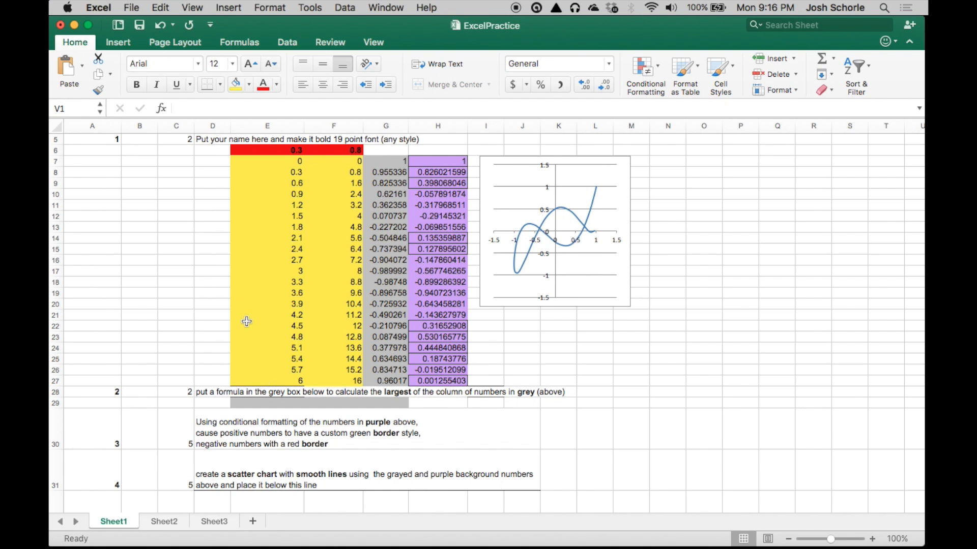
click(360, 403)
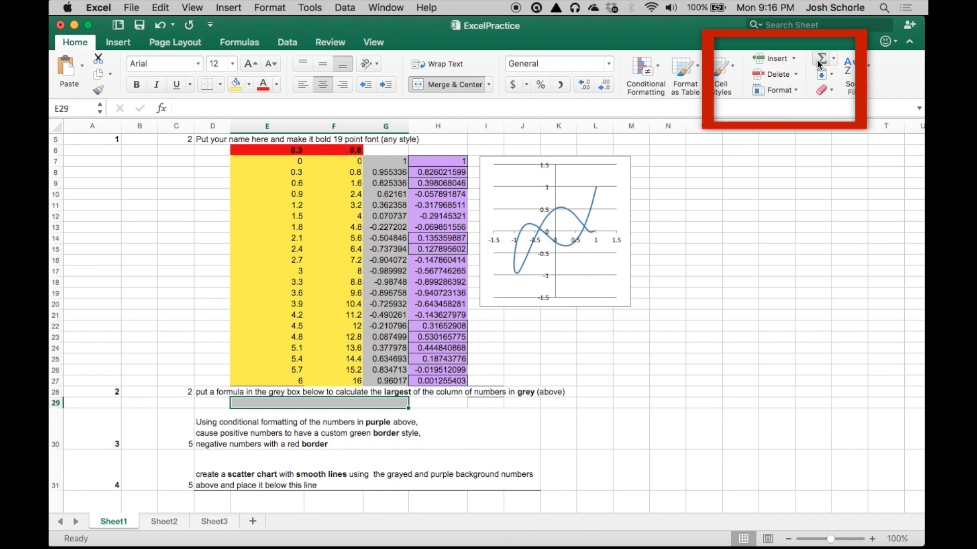
click(834, 60)
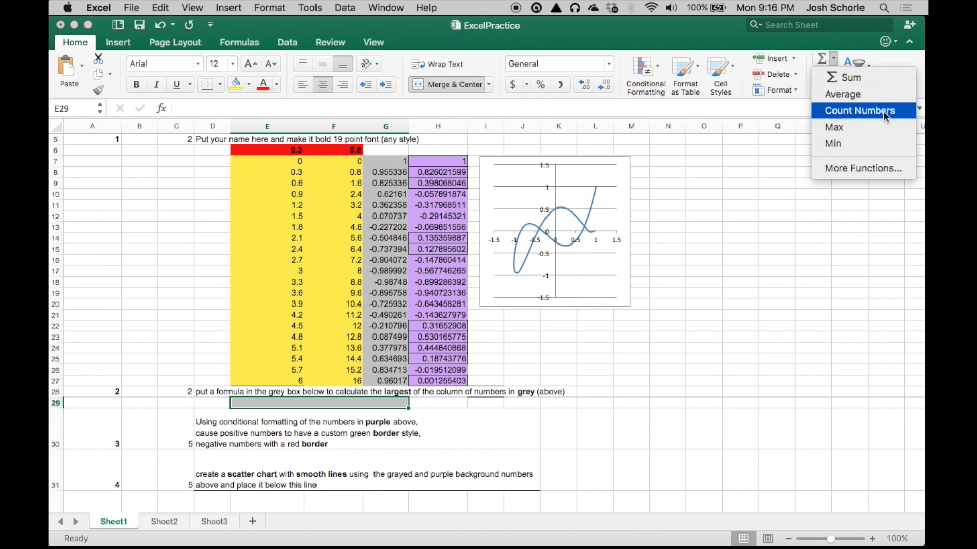
click(846, 170)
scroll(786, 206, down, 15)
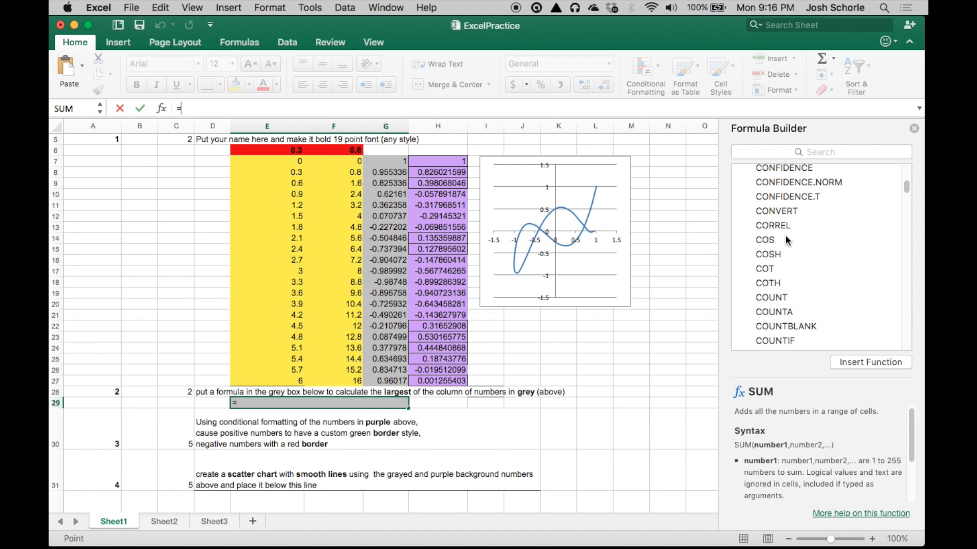
scroll(786, 240, down, 5)
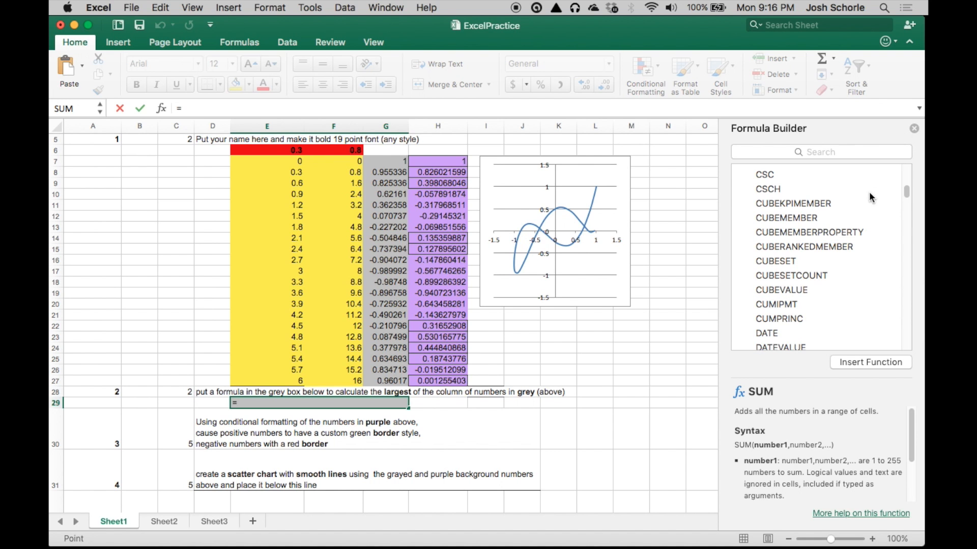
scroll(873, 199, up, 3)
click(914, 130)
Enter a MAX formula over the grey numbers G7:G27 in the grey answer cell E29.
click(834, 58)
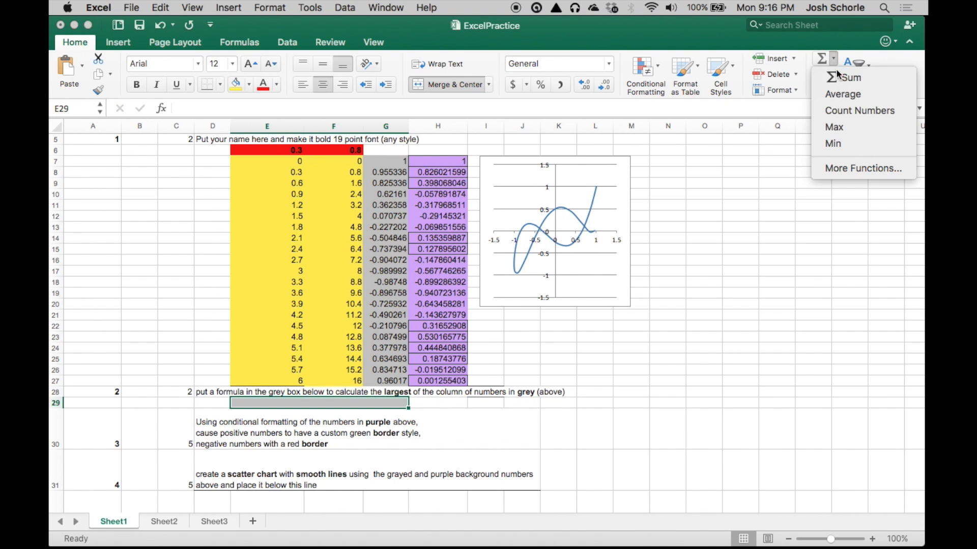
click(836, 127)
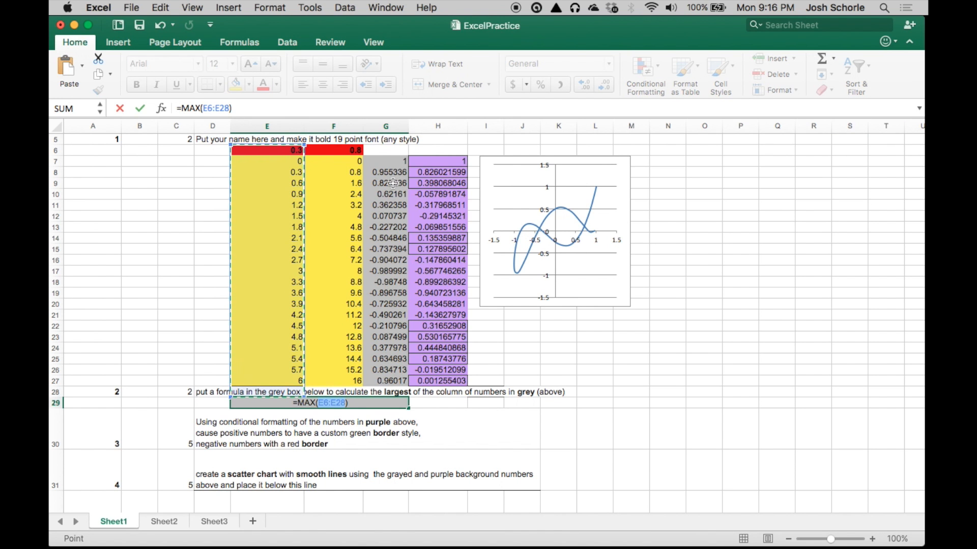
drag(385, 161, 380, 381)
key(Return)
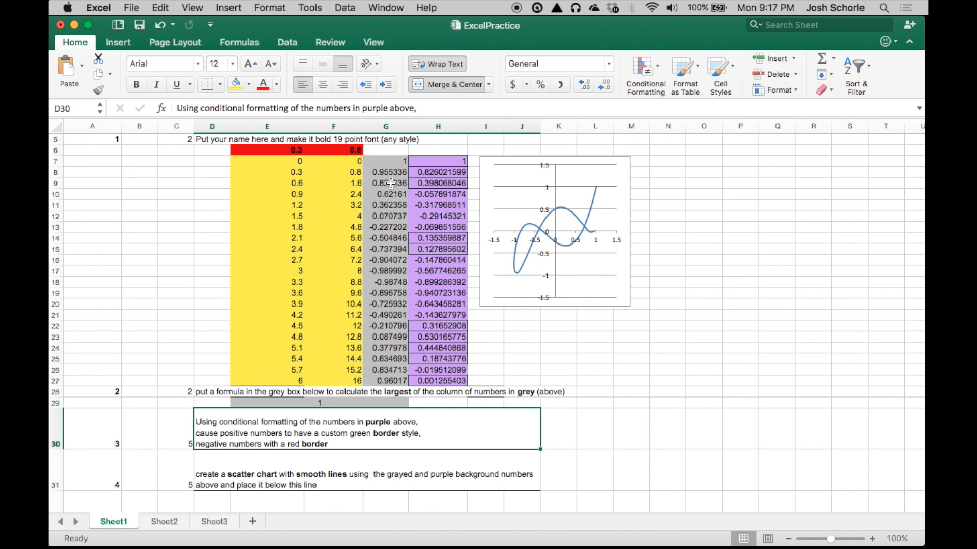
Open the conditional formatting rules manager for the purple numbers in H7:H27.
scroll(390, 187, down, 2)
scroll(407, 180, up, 3)
click(428, 169)
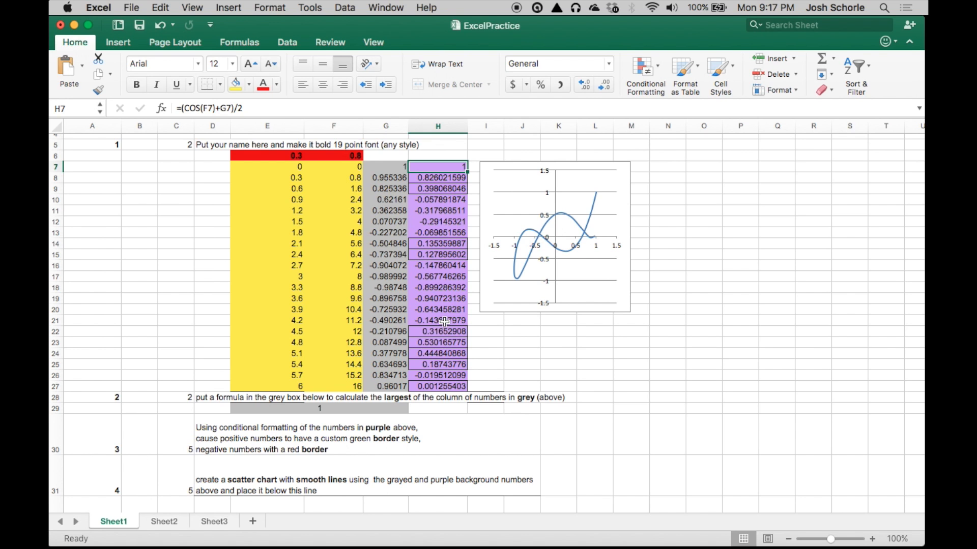
drag(424, 167, 436, 386)
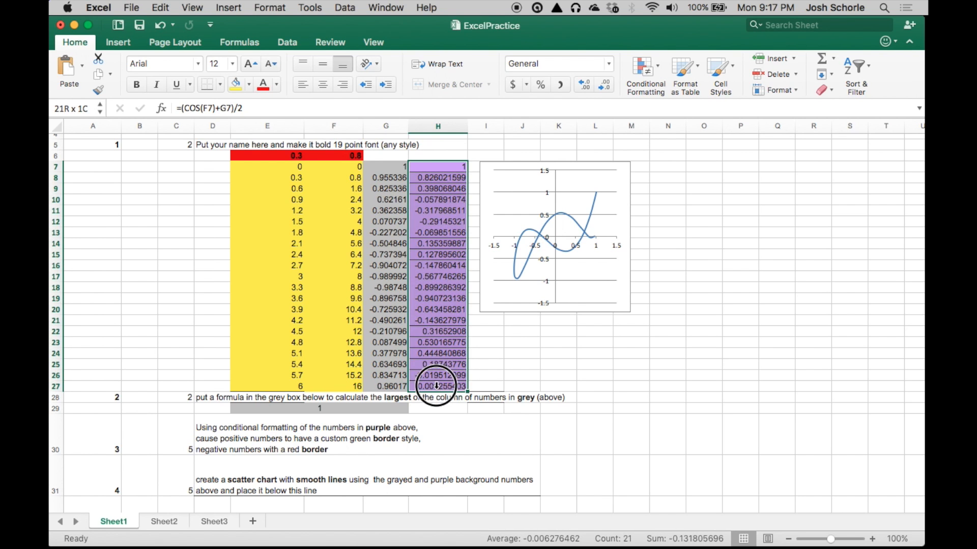
click(658, 68)
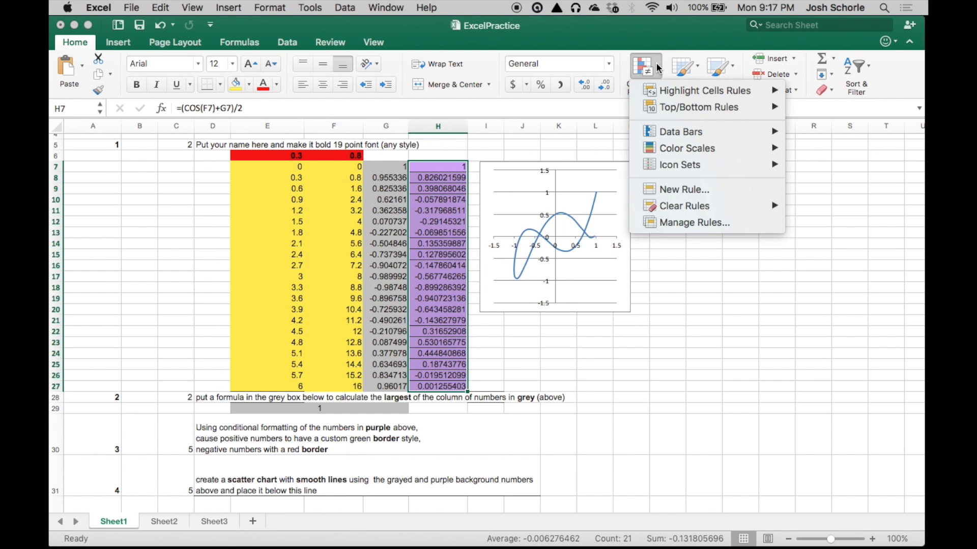
click(673, 223)
drag(447, 239, 560, 171)
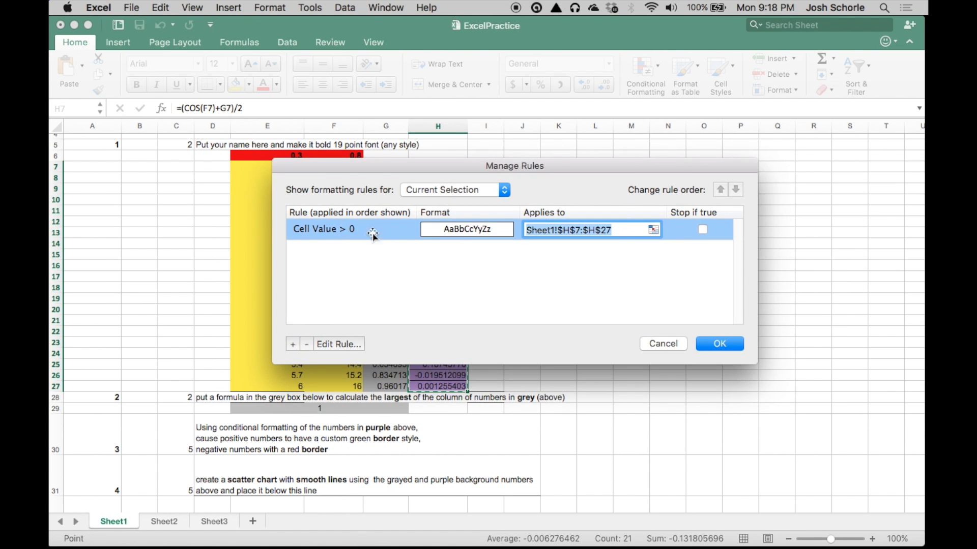
Change the "Cell Value > 0" rule's custom format to a green outline border.
click(347, 346)
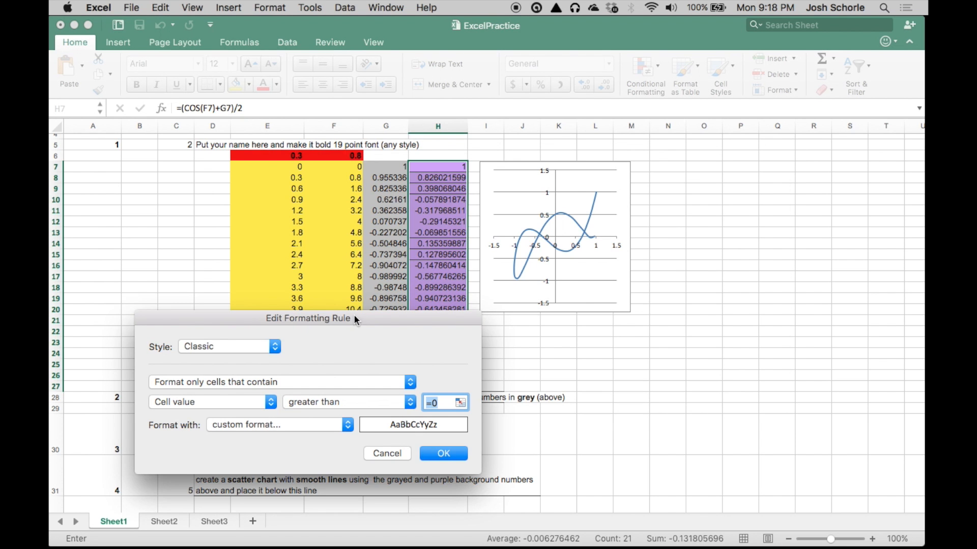
drag(354, 319, 600, 226)
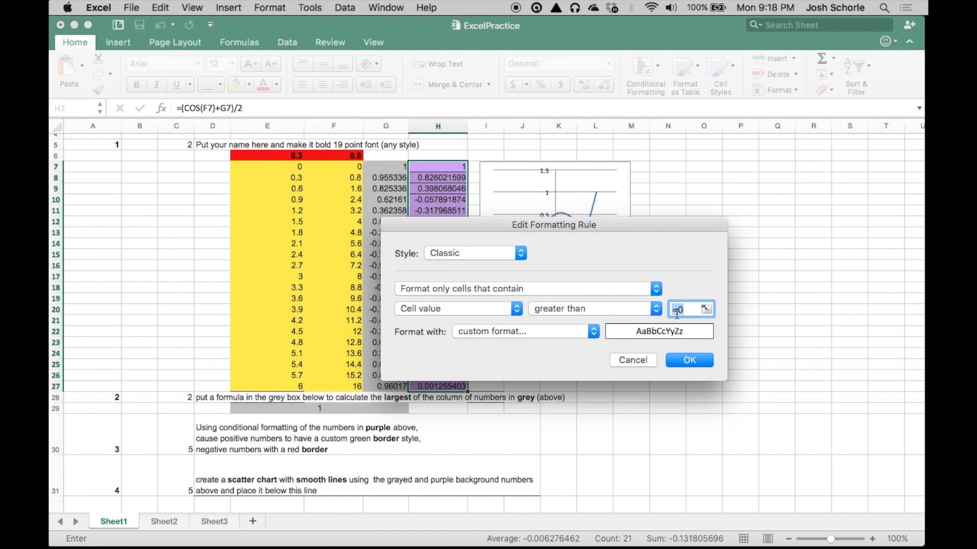
click(497, 333)
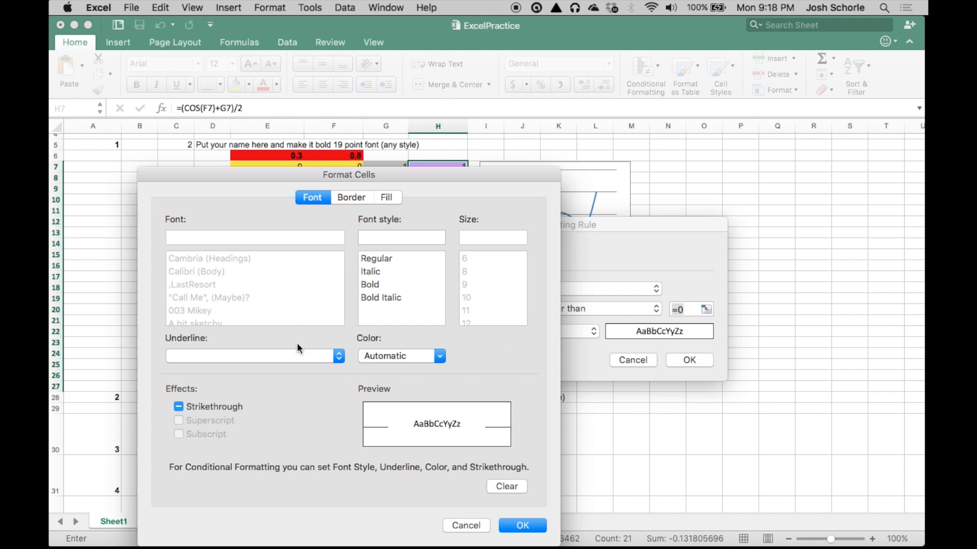
click(352, 197)
click(268, 404)
click(238, 506)
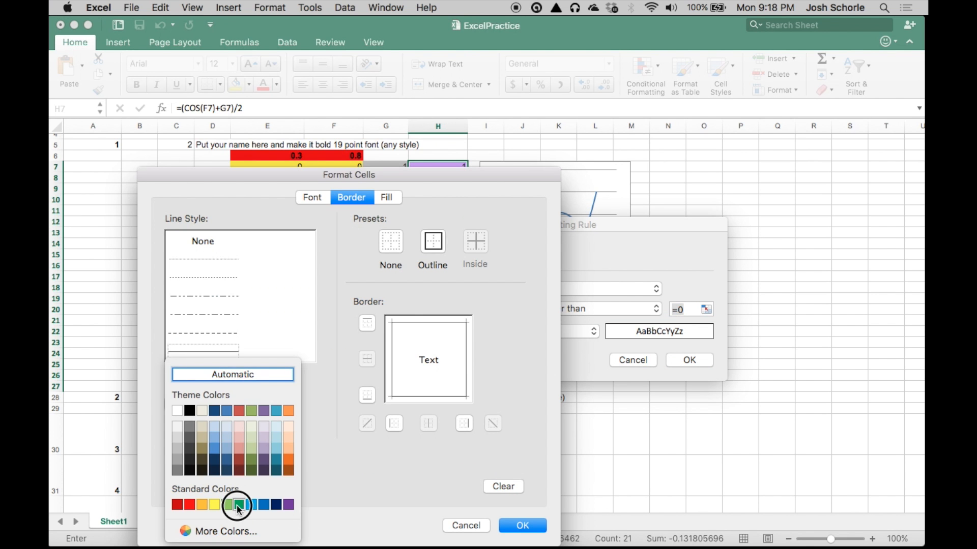
click(432, 244)
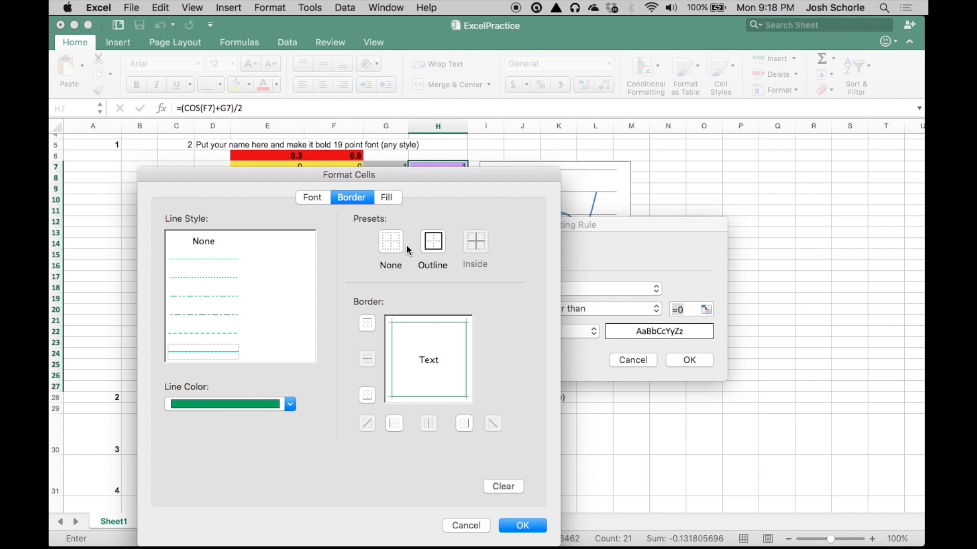
click(523, 531)
key(Return)
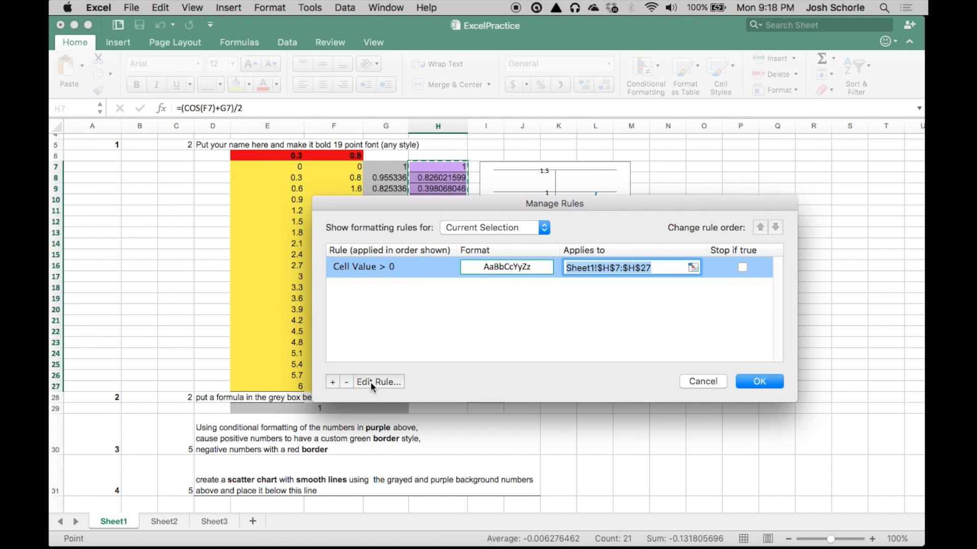
Add a Classic rule that formats only cells whose cell value is less than =0.
click(333, 383)
click(501, 248)
click(480, 297)
click(496, 281)
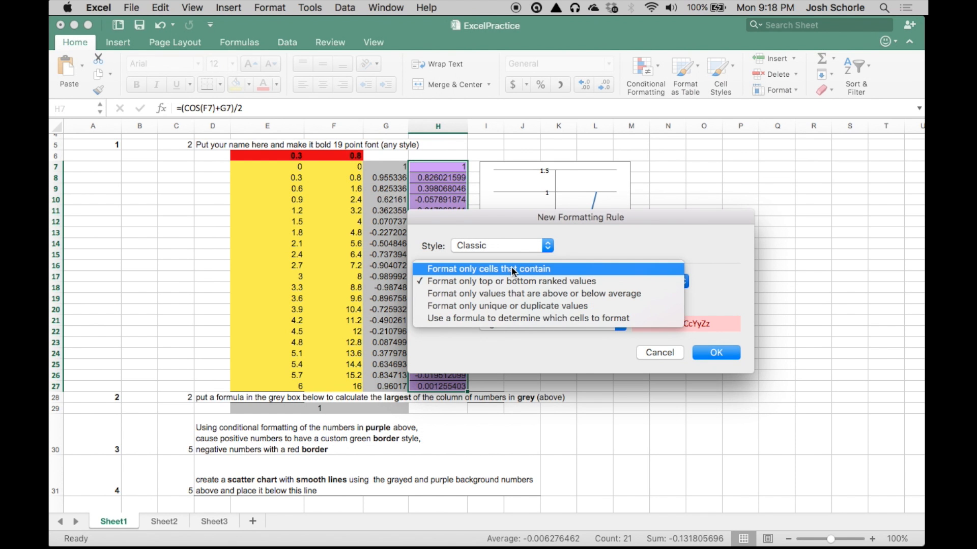
click(511, 268)
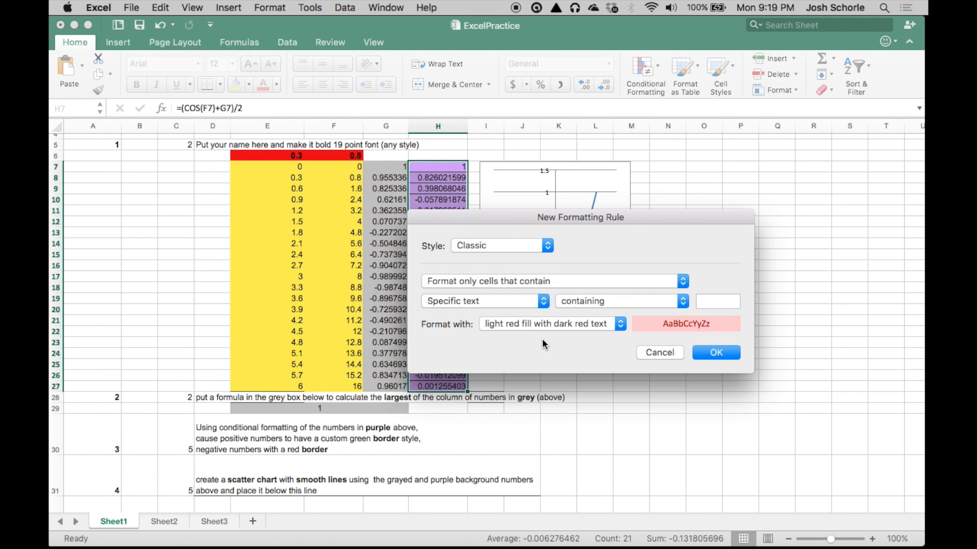
click(475, 302)
click(493, 289)
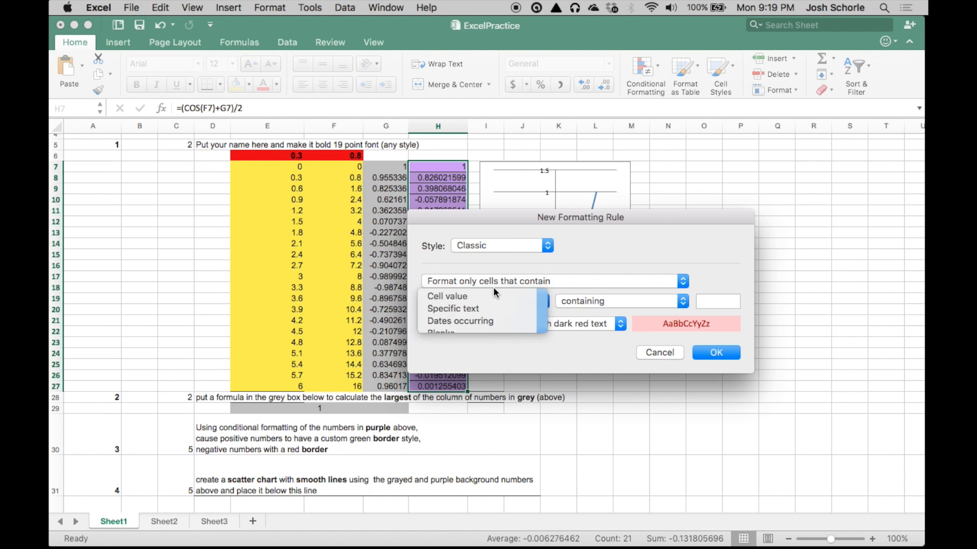
click(604, 300)
click(630, 363)
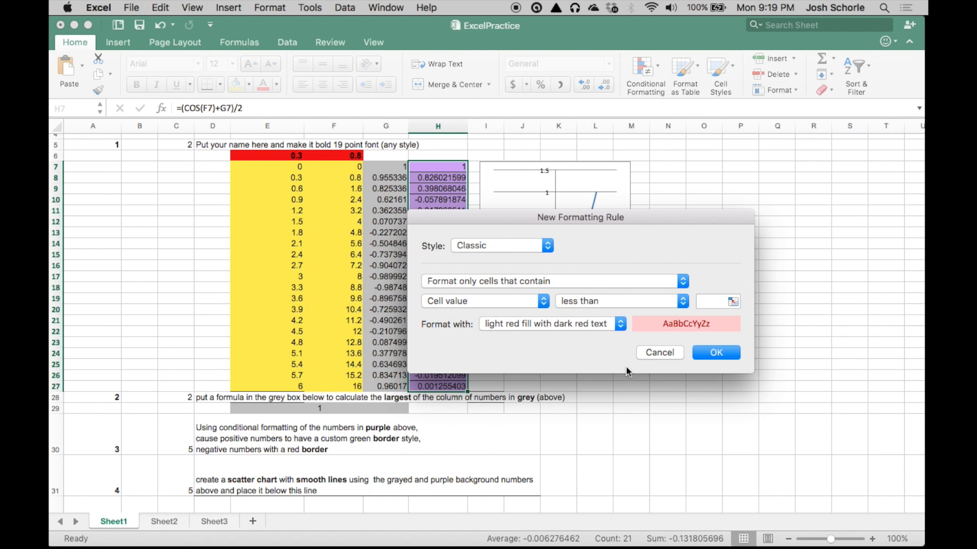
text(=0)
Give the less-than-zero rule a custom format with a red border and apply the rules to the selected cells.
click(559, 324)
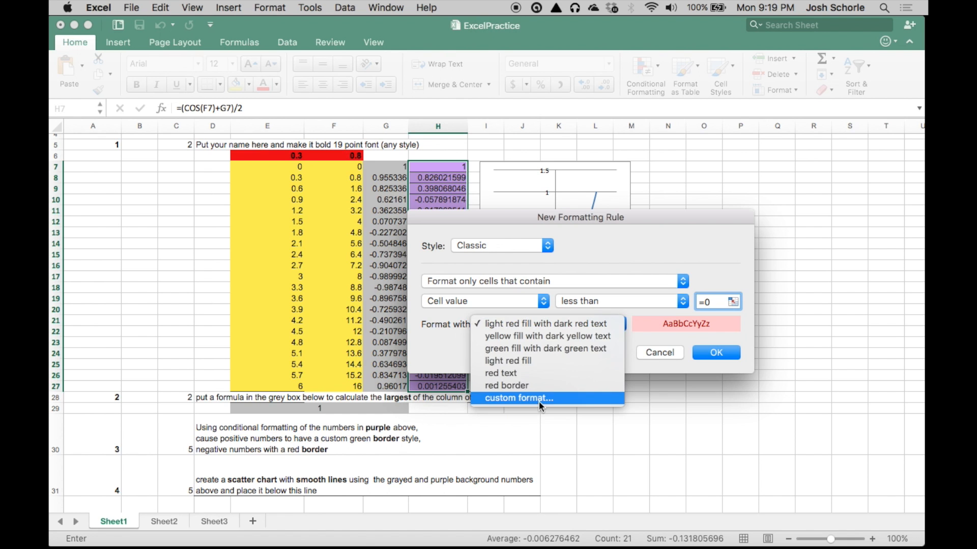
click(539, 401)
click(591, 140)
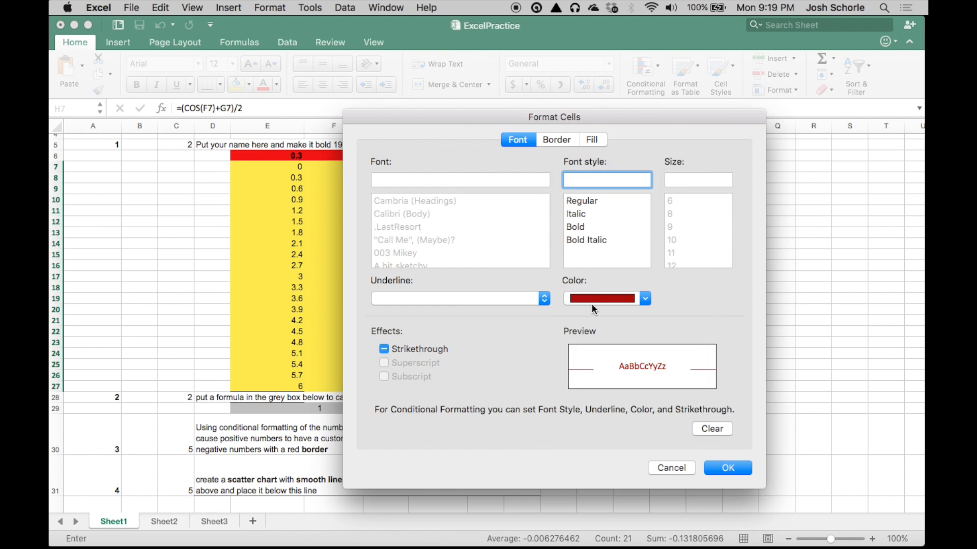
key(Return)
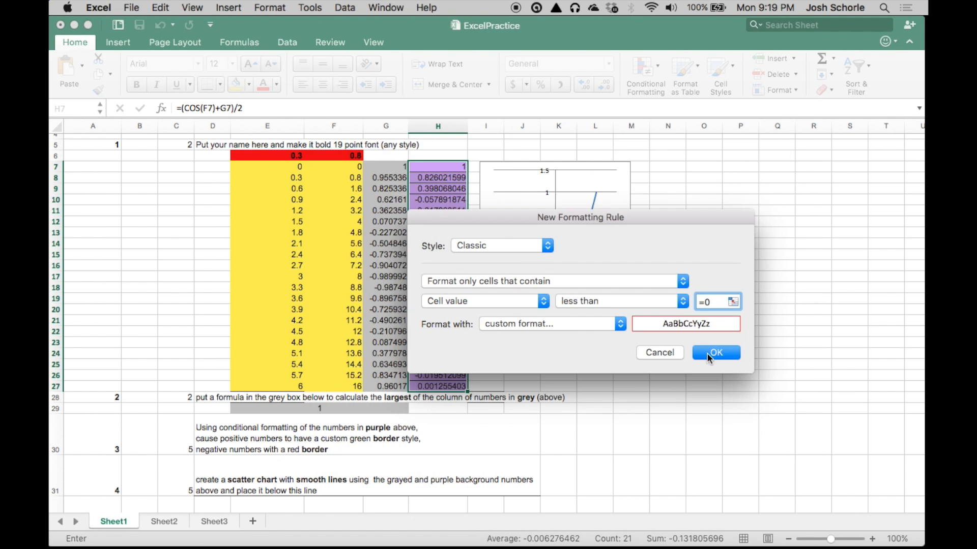
key(Return)
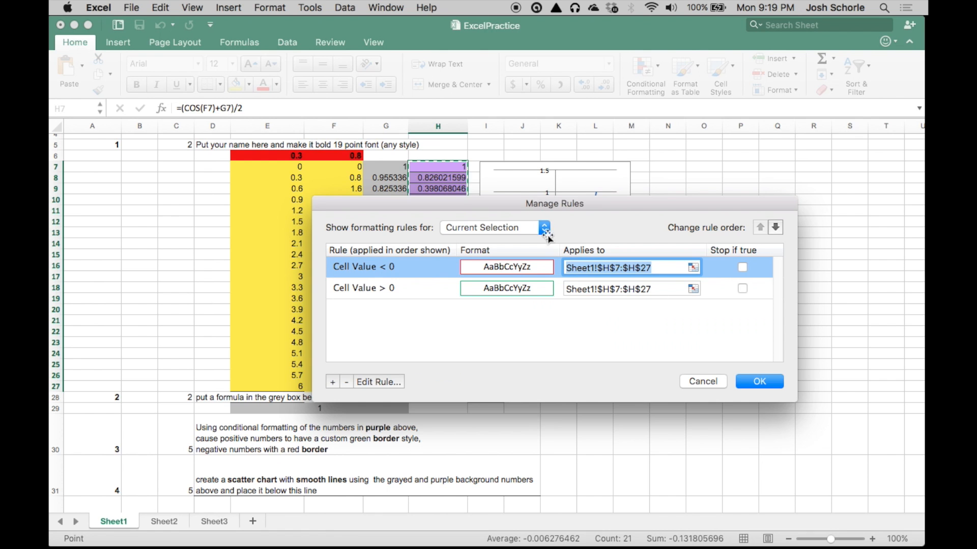
click(758, 383)
click(497, 351)
Insert a scatter chart of the grey and purple numbers in G7:H27 below the question 4 instruction and make it smaller.
scroll(458, 346, down, 5)
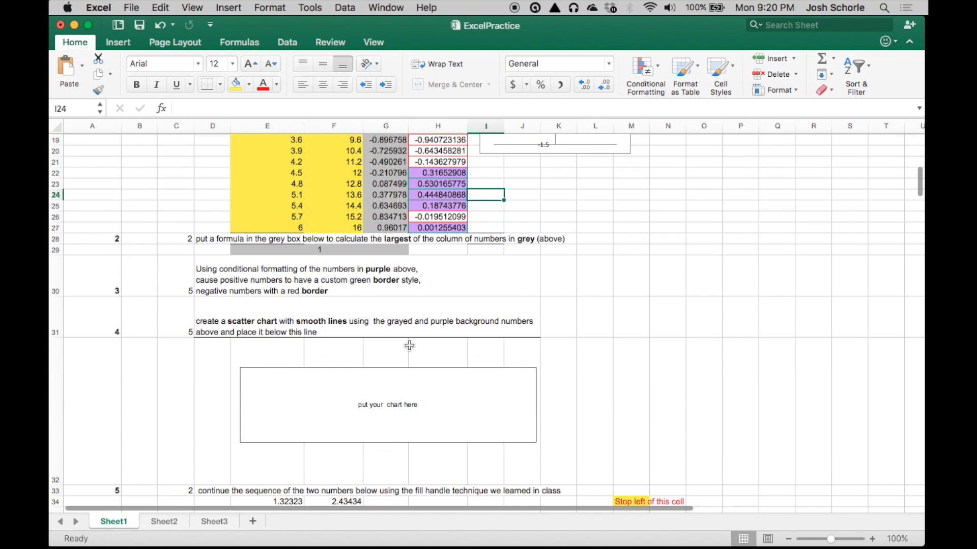
scroll(410, 345, up, 5)
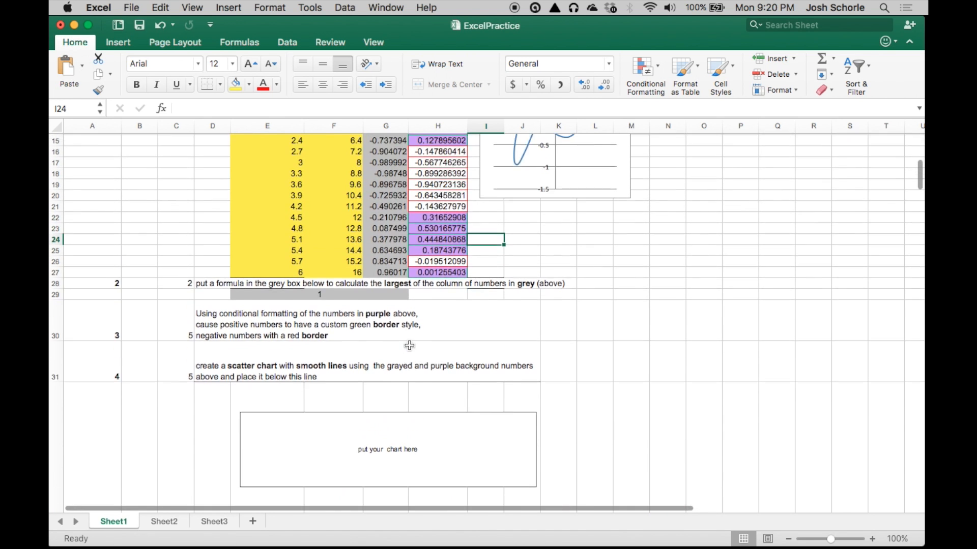
drag(389, 168, 389, 392)
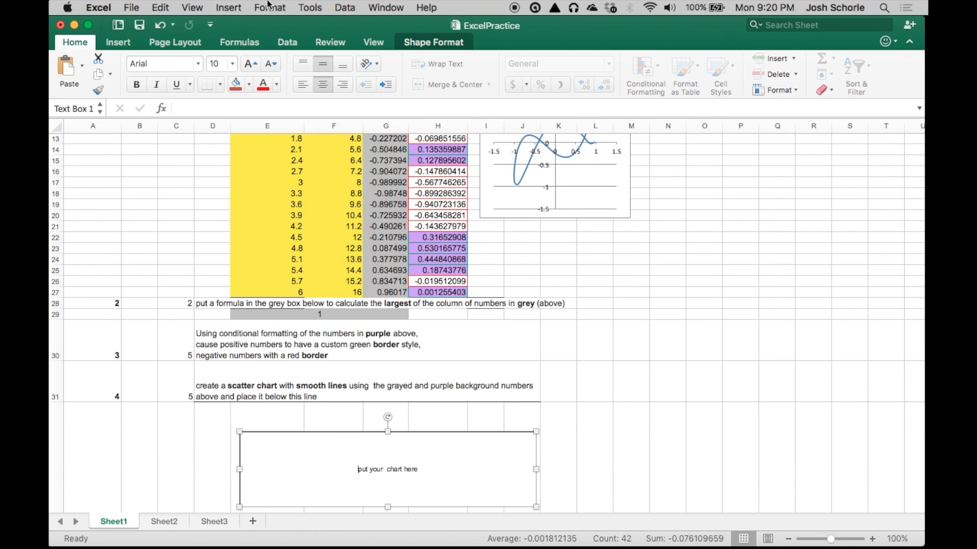
click(228, 7)
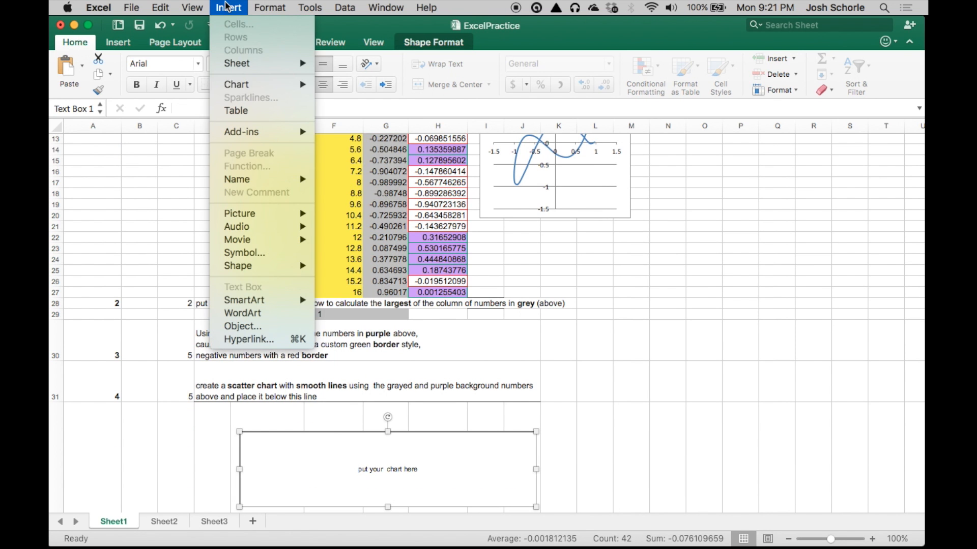
mouse_move(257, 90)
click(372, 153)
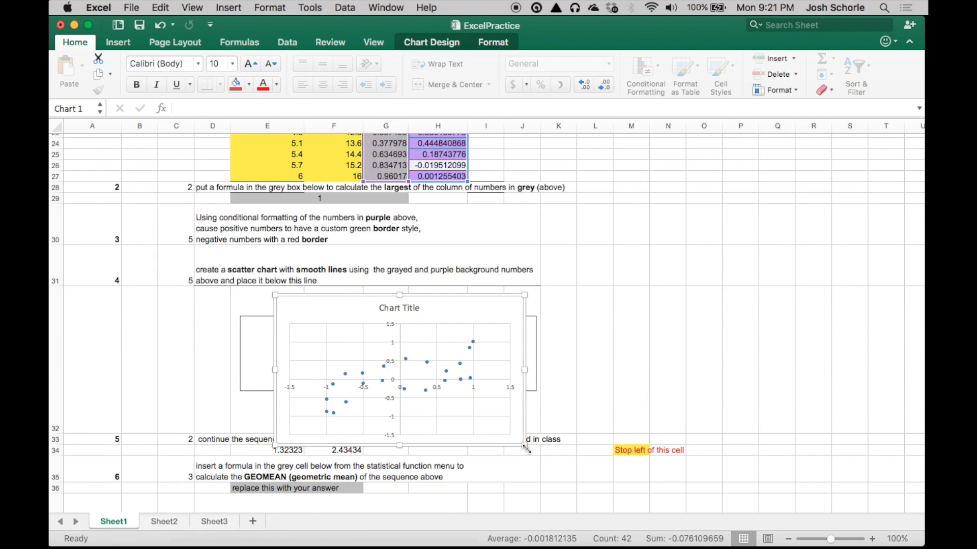
drag(527, 434, 477, 424)
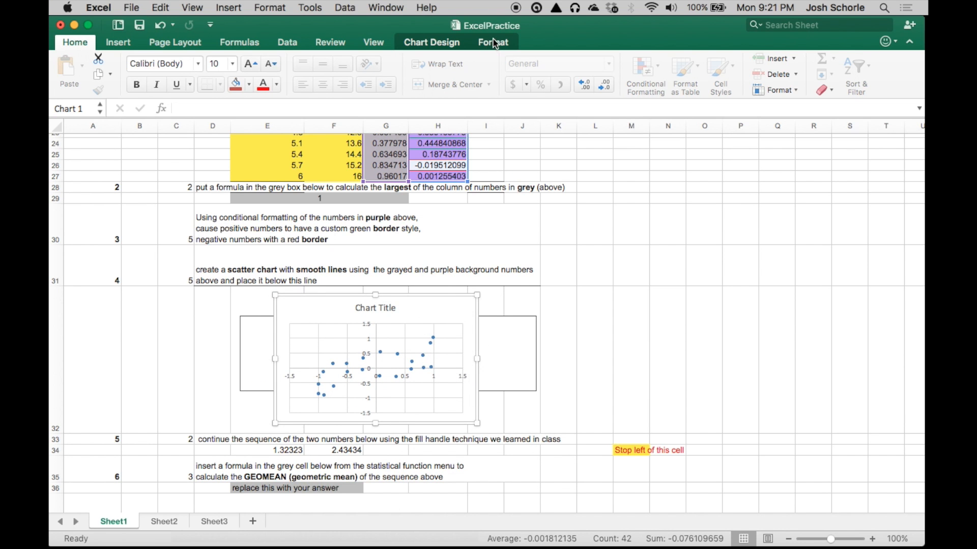
Format the scatter chart's data series with a solid line connecting the points.
right_click(429, 319)
click(515, 533)
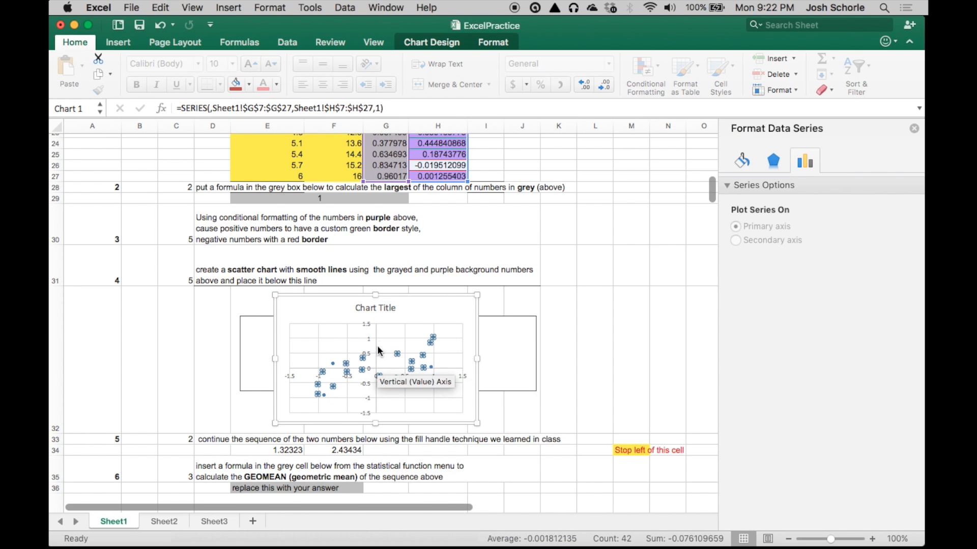
click(381, 352)
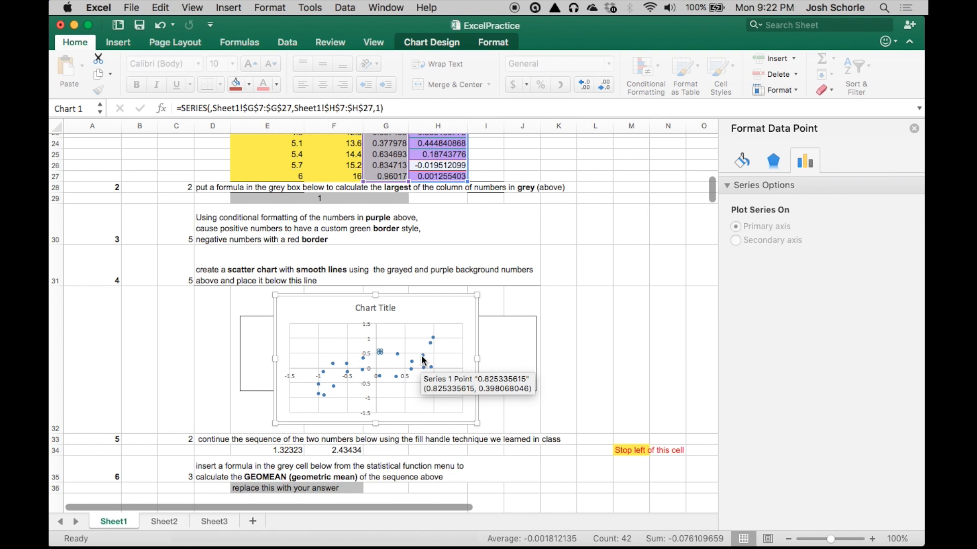
click(427, 359)
click(736, 247)
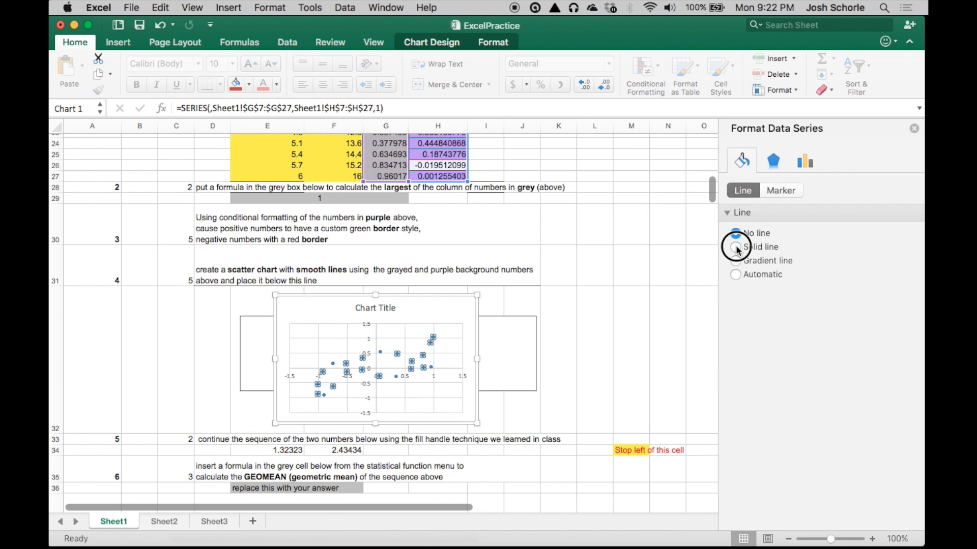
click(466, 307)
Continue the question 5 sequence that starts in E34:F34 along row 34 by filling the series.
scroll(605, 274, down, 5)
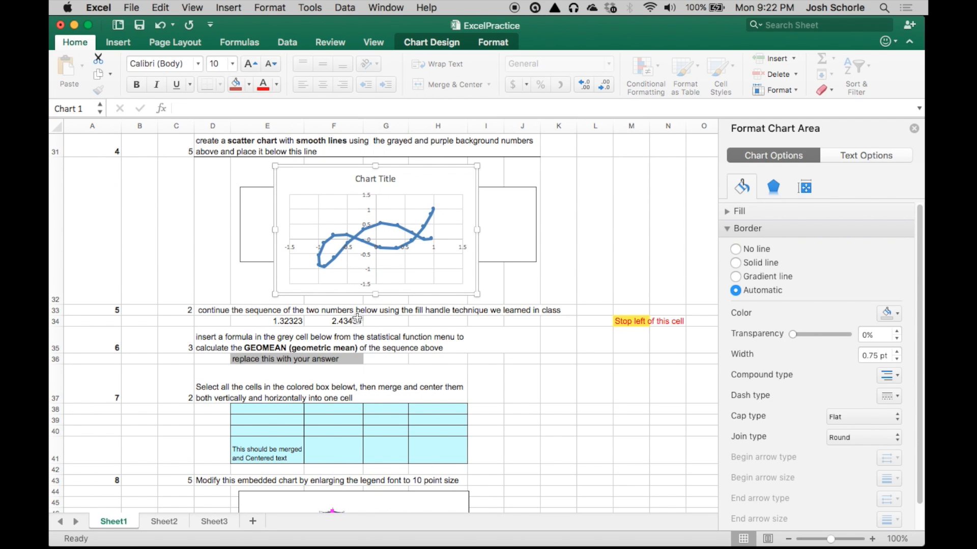
drag(287, 322, 794, 299)
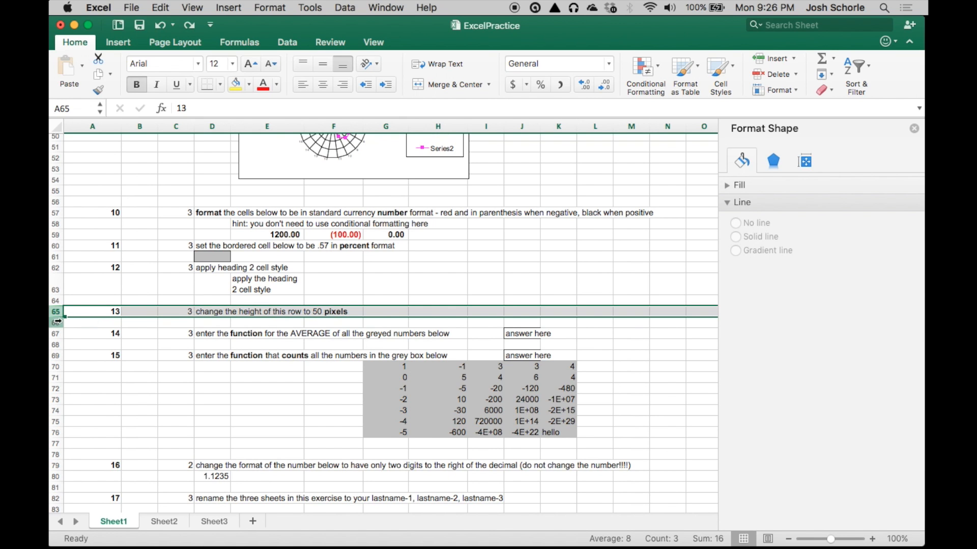
Increase the height of row 65 to 50 pixels.
drag(56, 318, 56, 340)
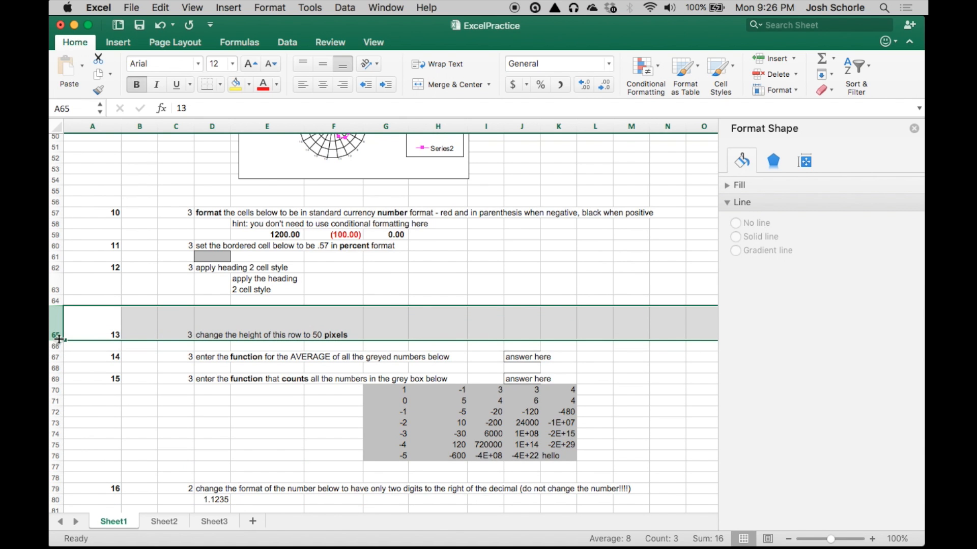
Enter a Count Numbers formula in J69 that counts the grey range G70:K76.
scroll(515, 273, down, 5)
click(518, 270)
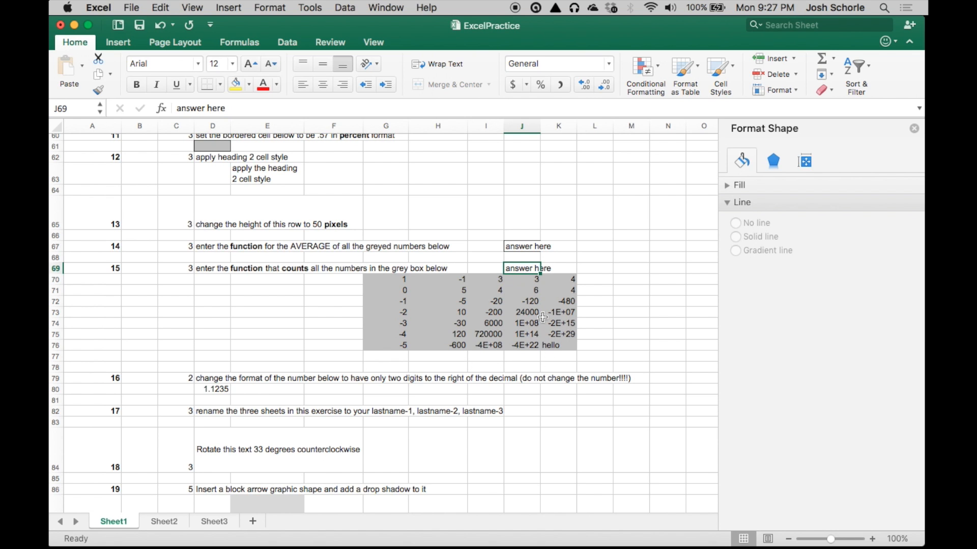
click(833, 59)
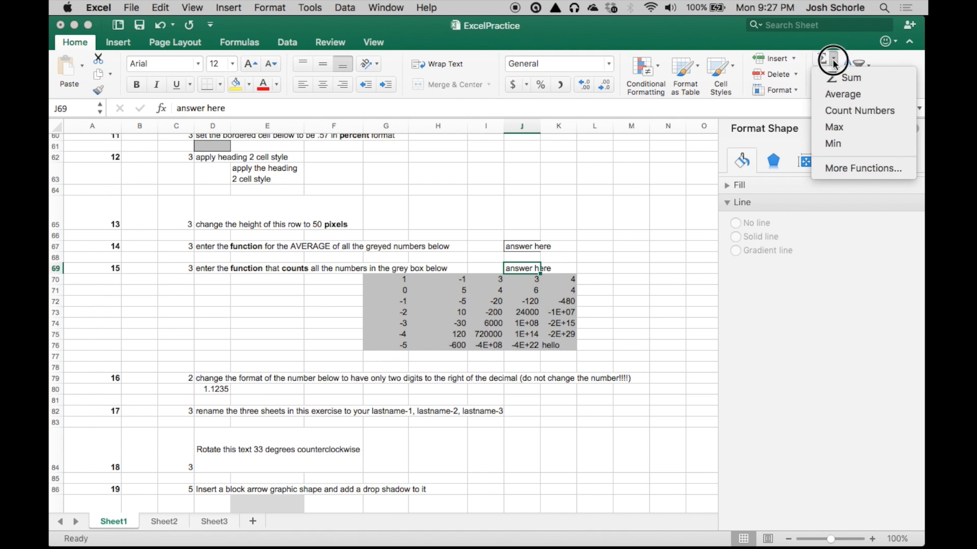
click(838, 111)
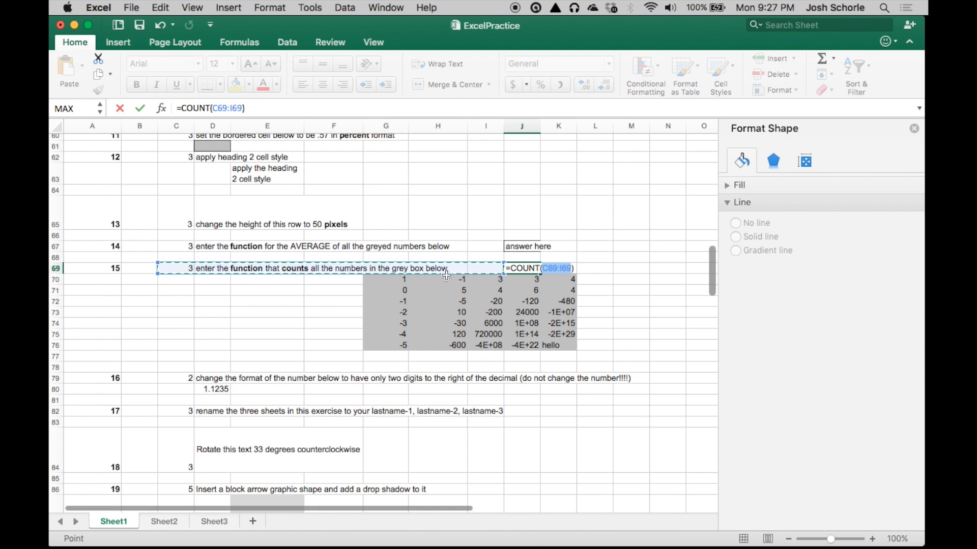
drag(400, 330, 565, 348)
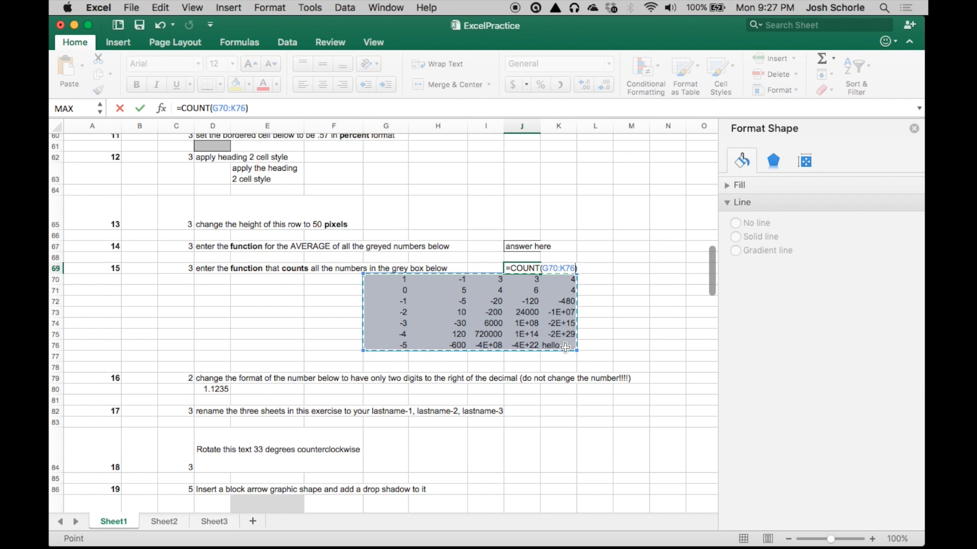
key(Return)
Format cell D80 as a Number with 2 decimal places, keeping its stored value.
scroll(356, 315, down, 5)
click(226, 282)
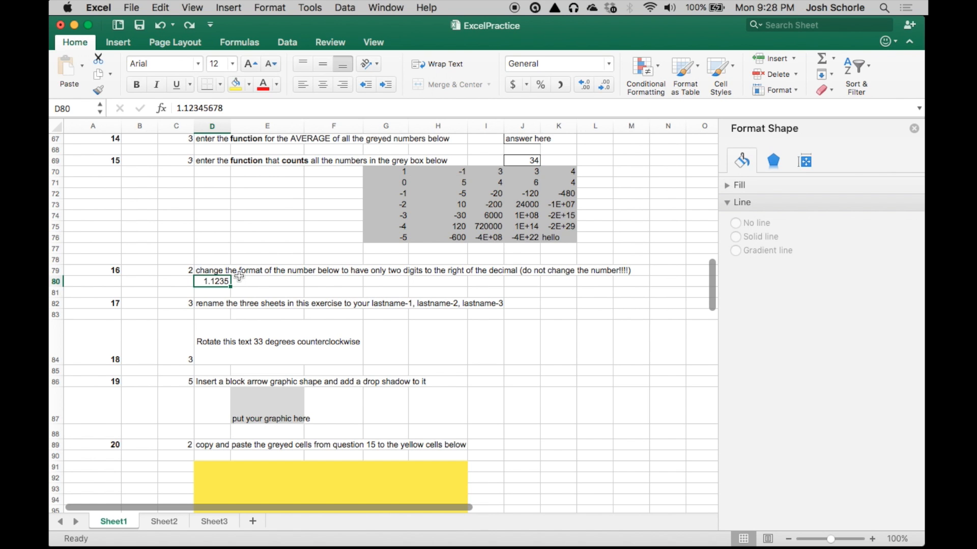
right_click(224, 285)
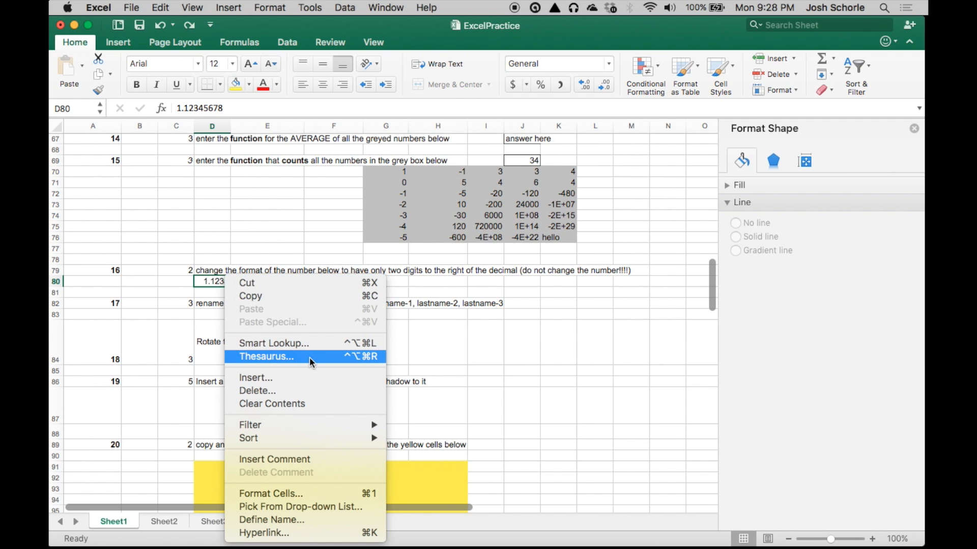
click(253, 494)
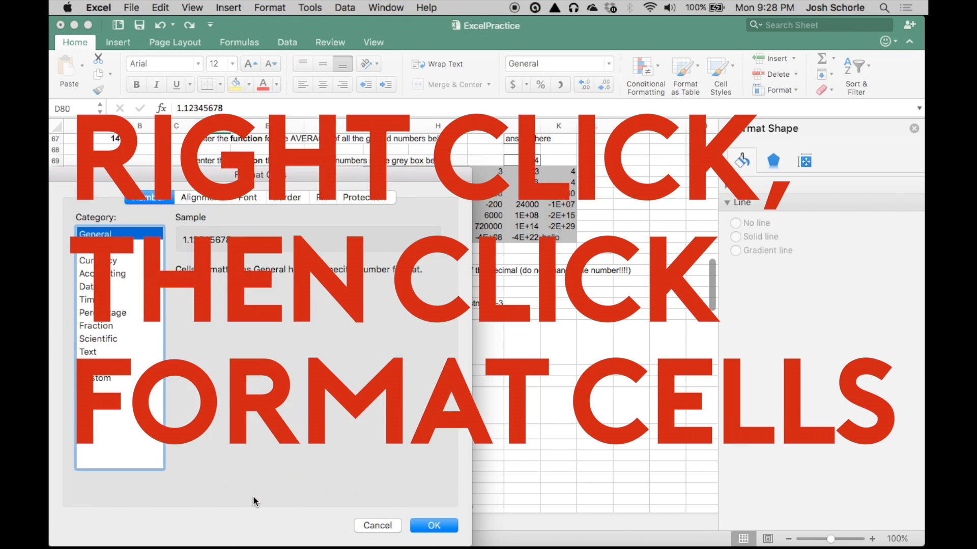
click(113, 248)
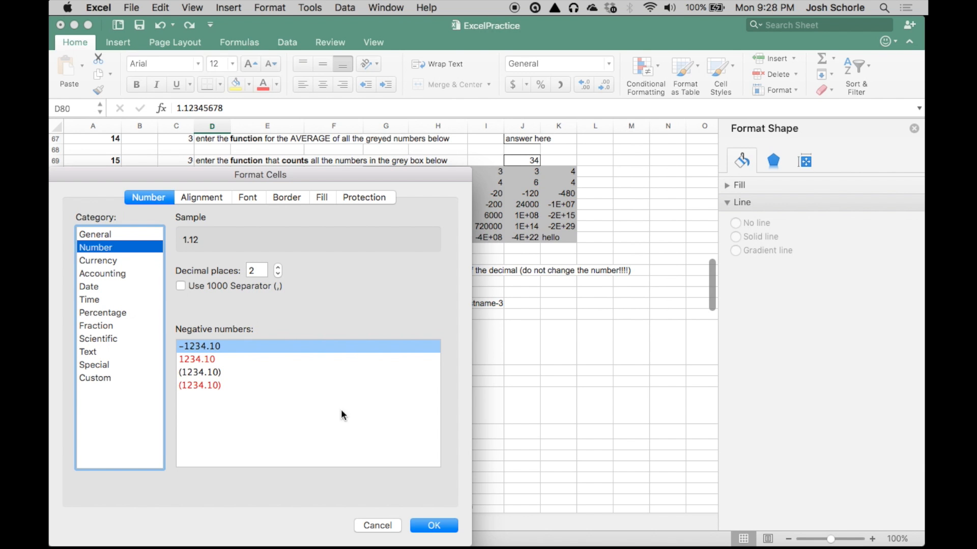
click(425, 528)
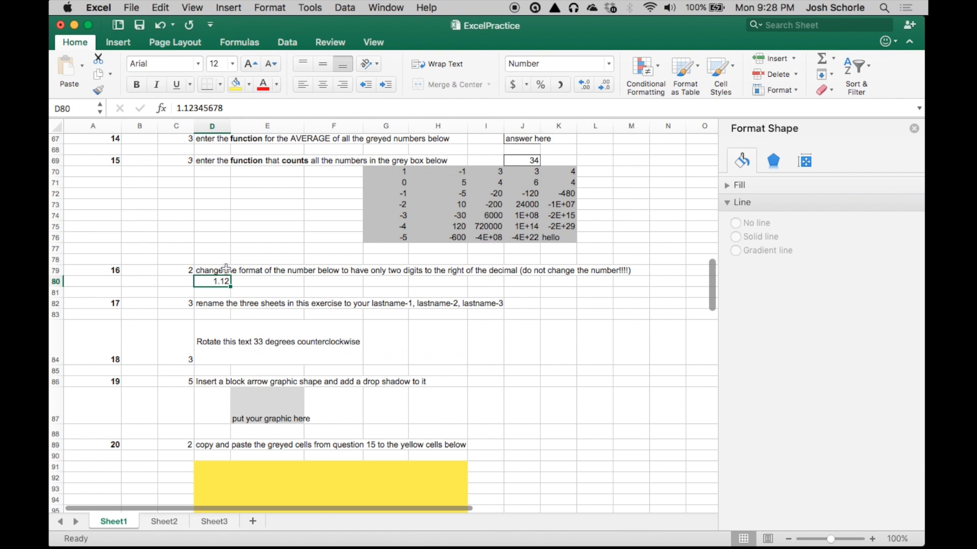
click(242, 282)
click(221, 282)
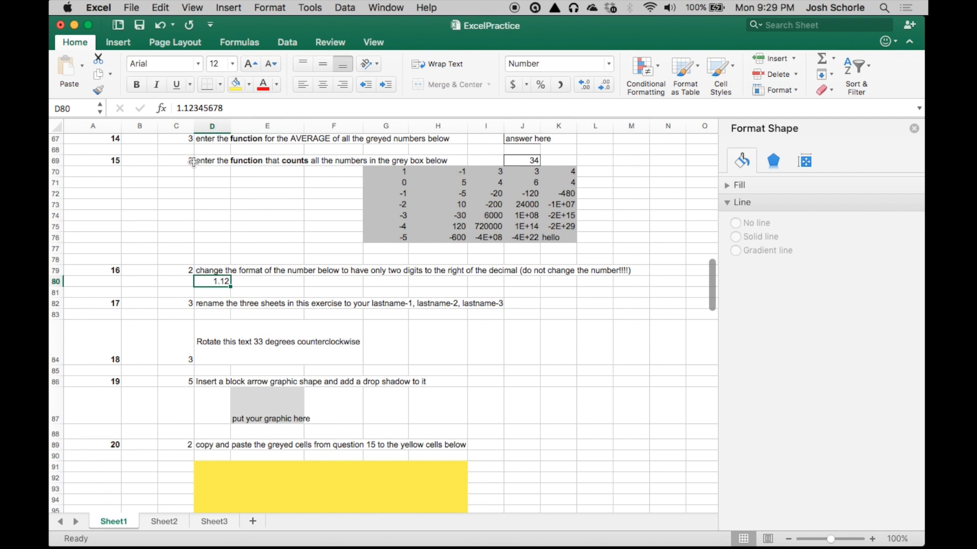
Rotate the text in the merged cell D84 counterclockwise by setting its orientation to 33 degrees.
scroll(259, 285, down, 5)
click(225, 240)
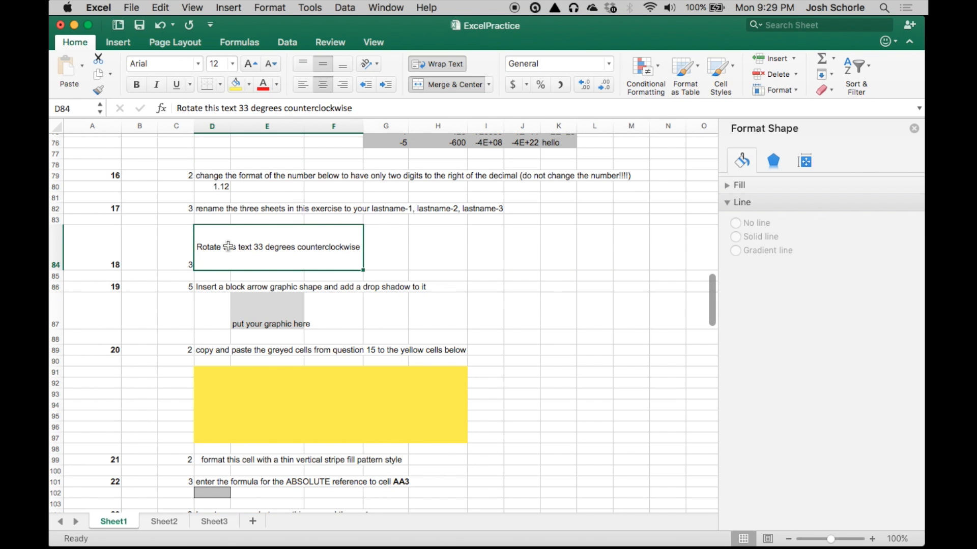
right_click(235, 248)
click(286, 466)
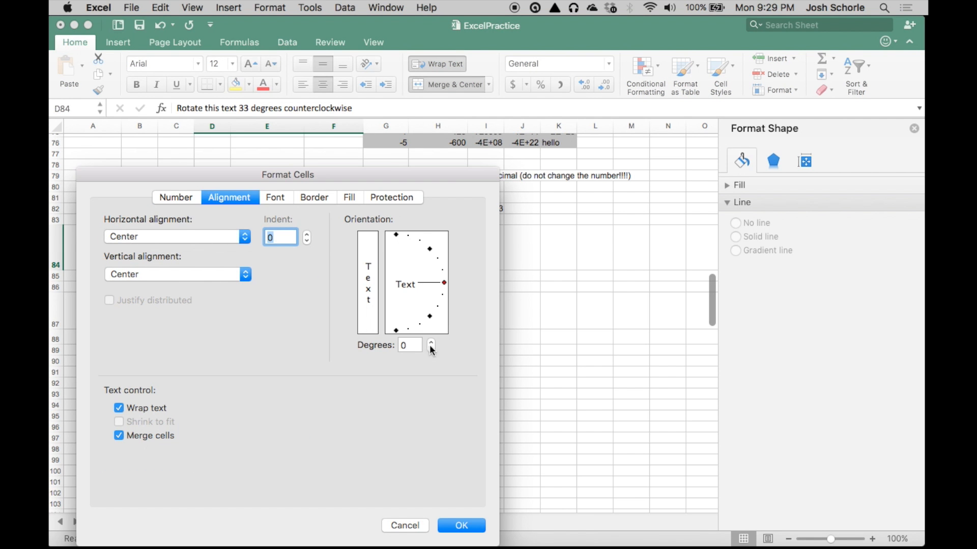
click(406, 345)
text(33)
click(455, 529)
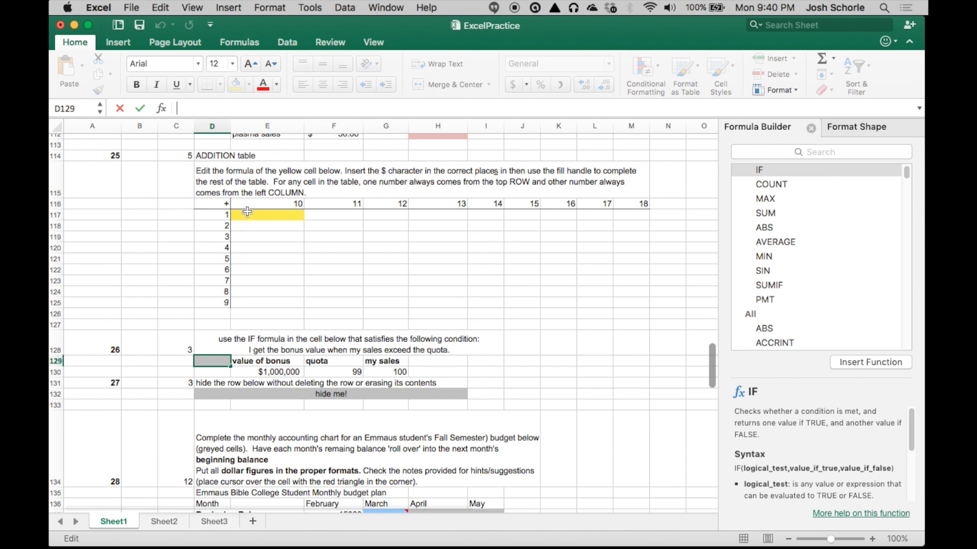
Build the formula =SUM(E116+D117) in the yellow cell E117 of the addition table.
scroll(260, 232, up, 2)
scroll(260, 232, up, 1)
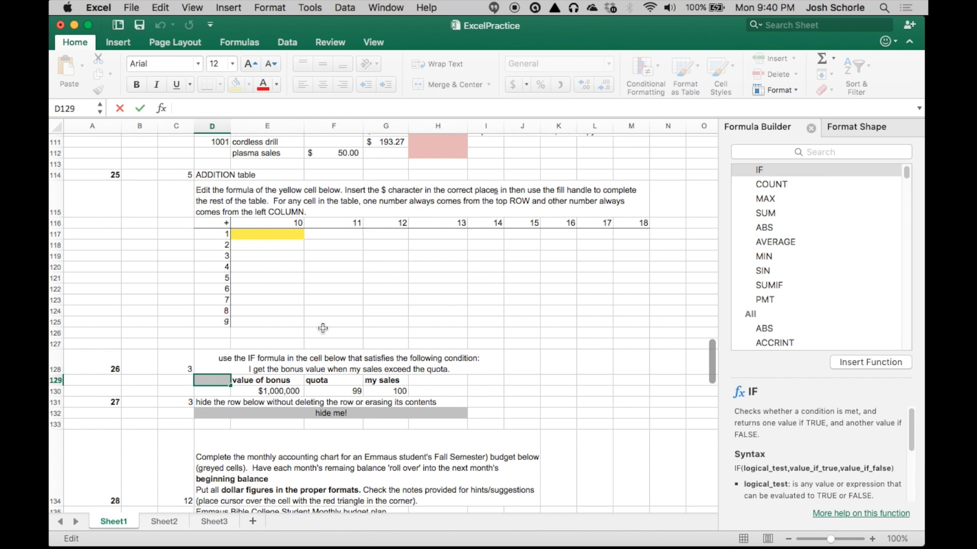
click(811, 128)
click(265, 236)
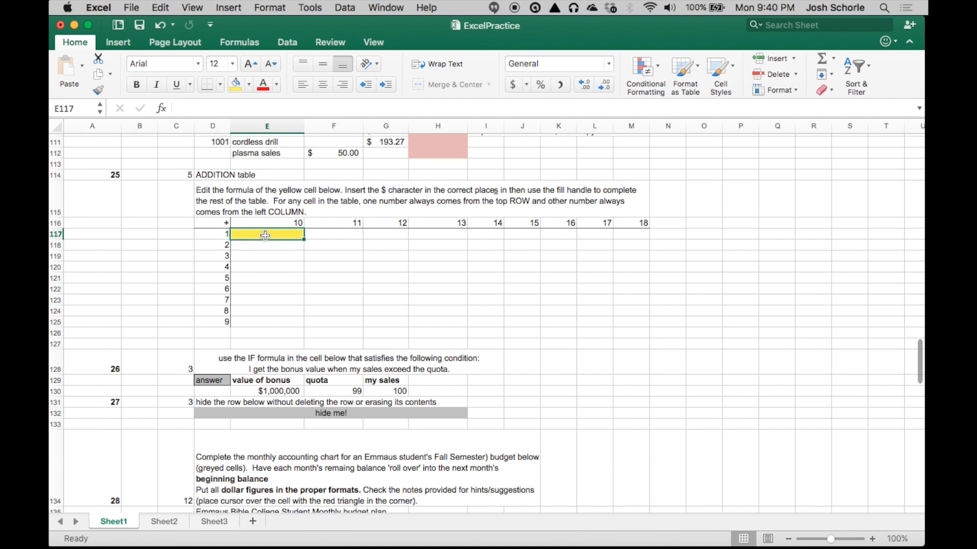
click(199, 108)
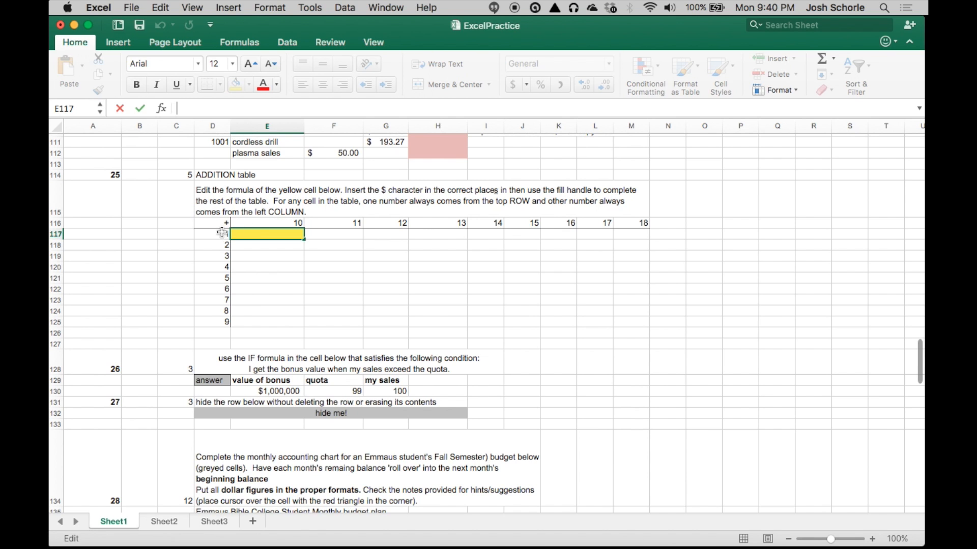
click(249, 234)
double_click(249, 234)
click(197, 107)
click(833, 59)
click(840, 78)
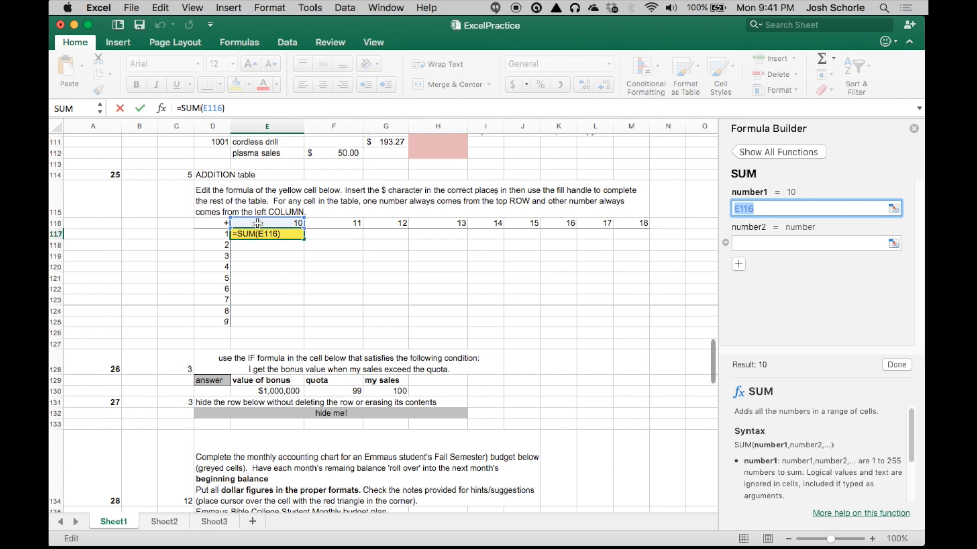
text(+)
click(222, 234)
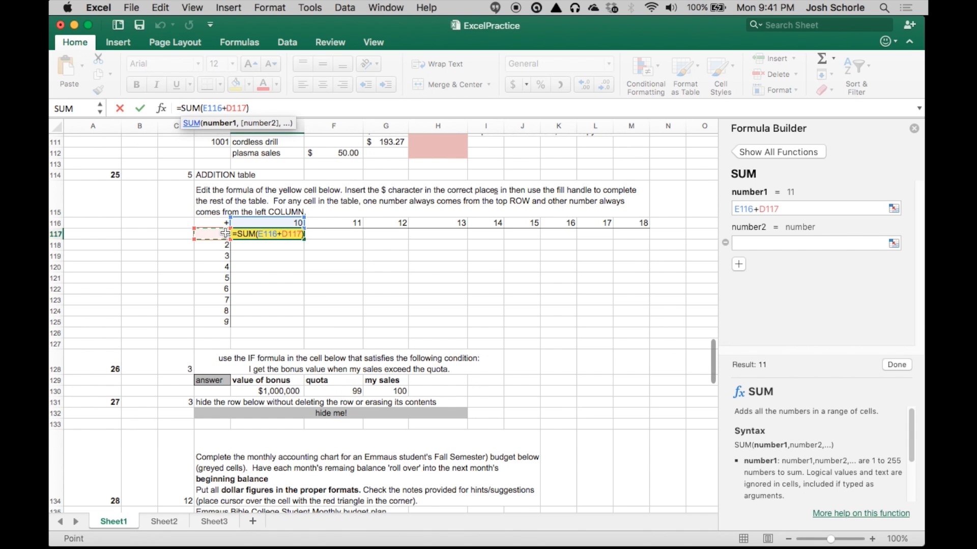
Make the row of E116 and the column of D117 absolute so E117 contains =SUM(E$116+$D117).
click(213, 109)
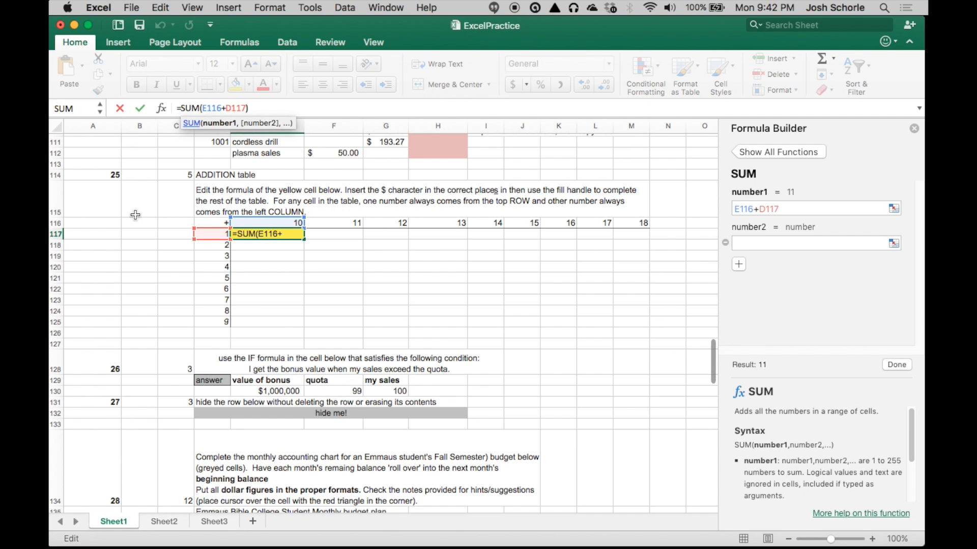
text($)
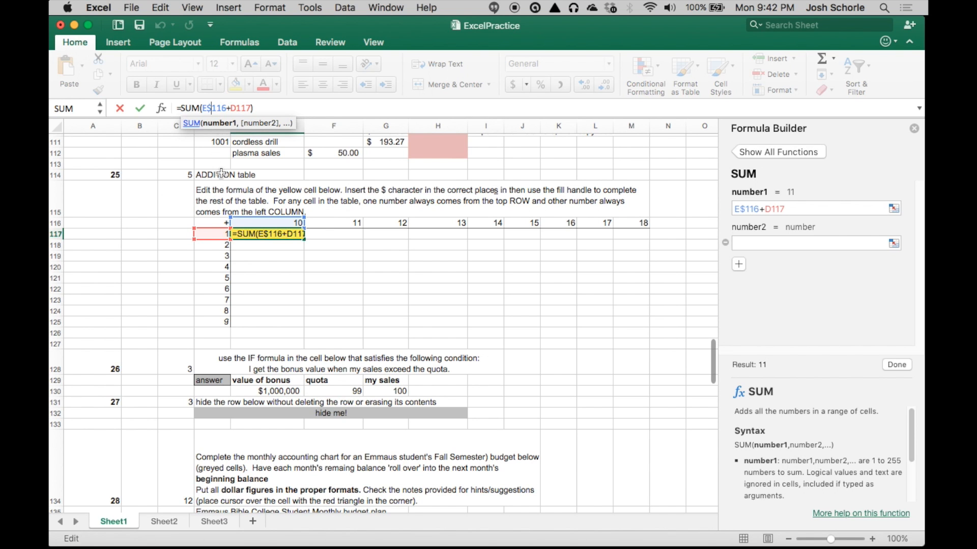
click(230, 108)
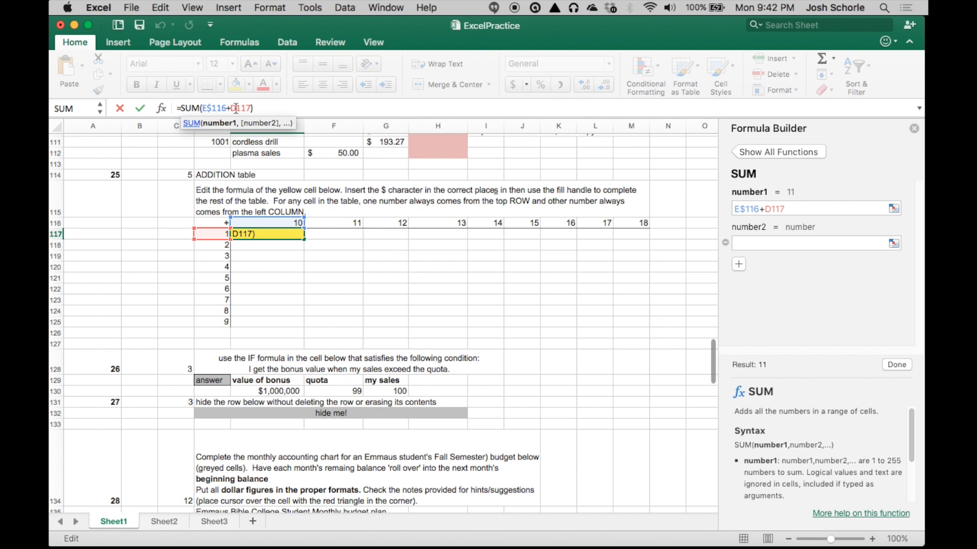
text($)
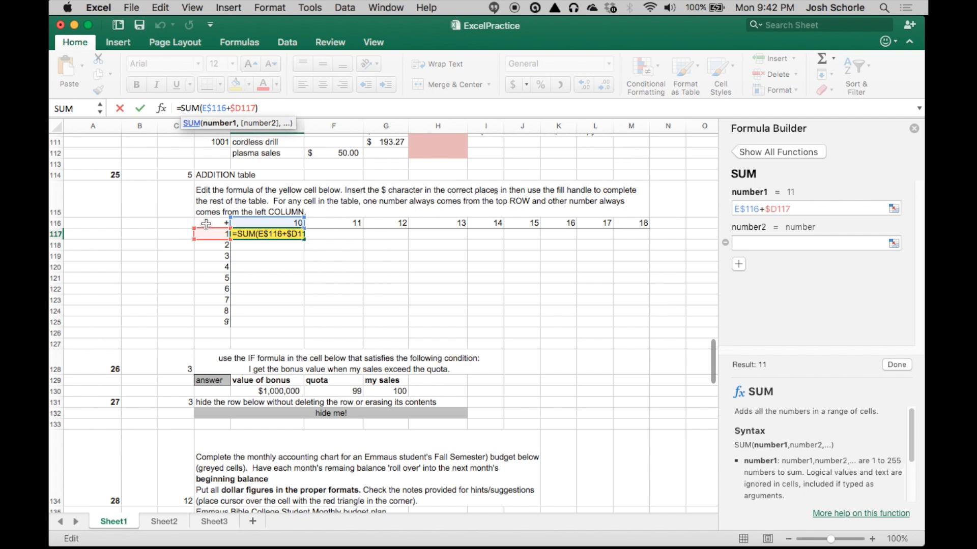
click(235, 108)
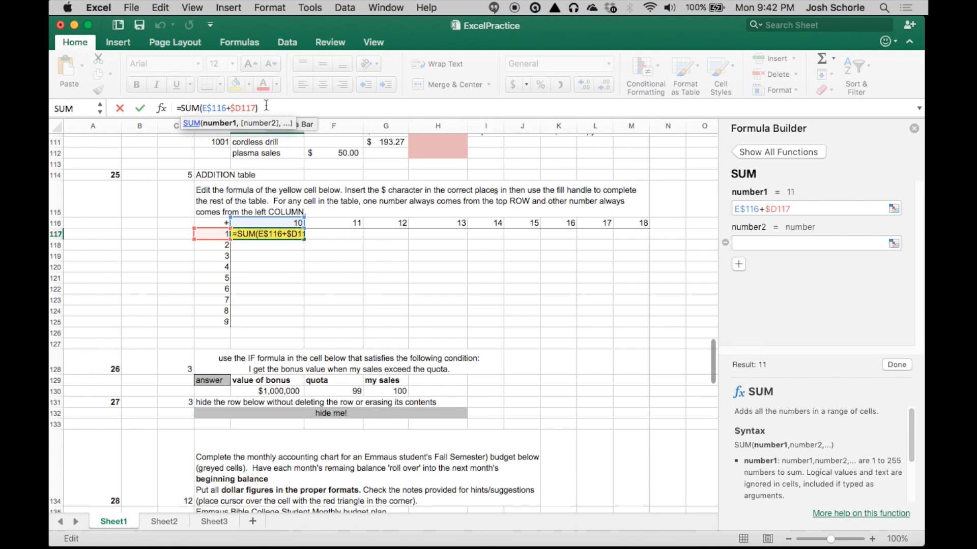
key(Return)
Fill the E117 formula across to column M and down to row 125 to complete the addition table.
click(276, 235)
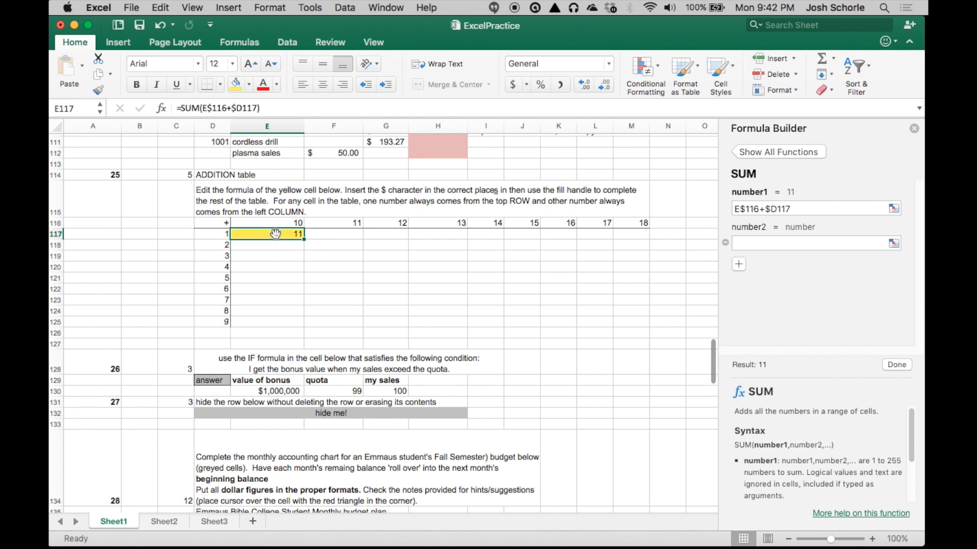
drag(304, 239, 645, 239)
drag(649, 239, 646, 325)
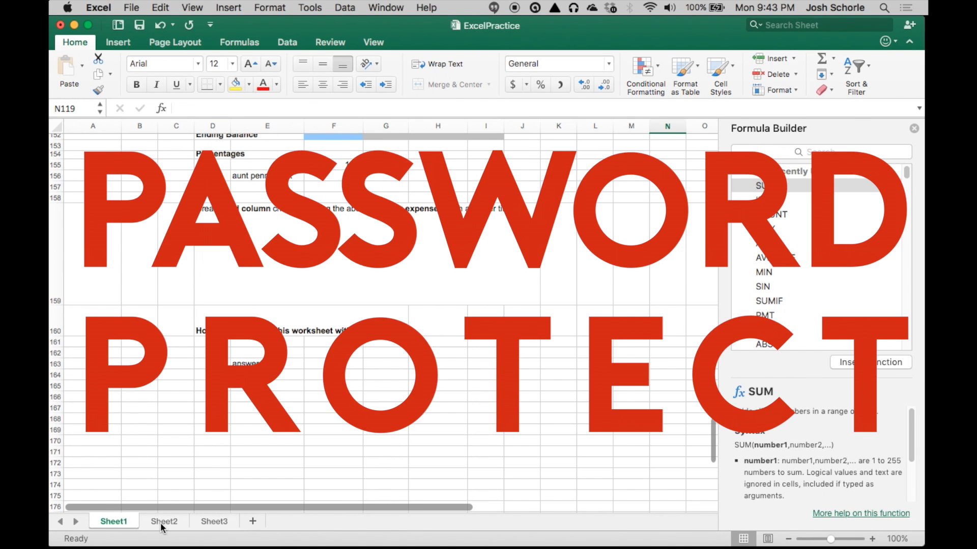
Examine the password and permission options for protecting Sheet2, leaving the sheet unprotected.
right_click(162, 521)
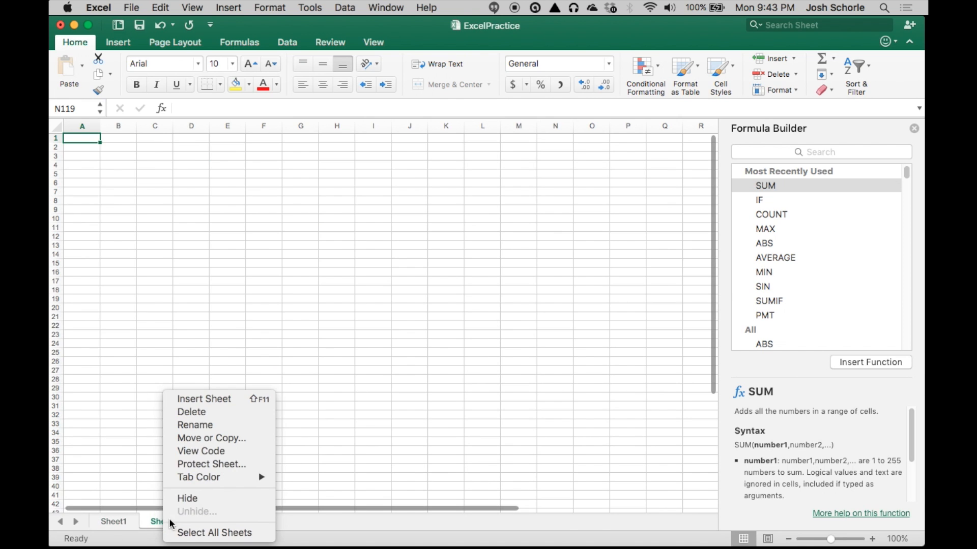
click(198, 464)
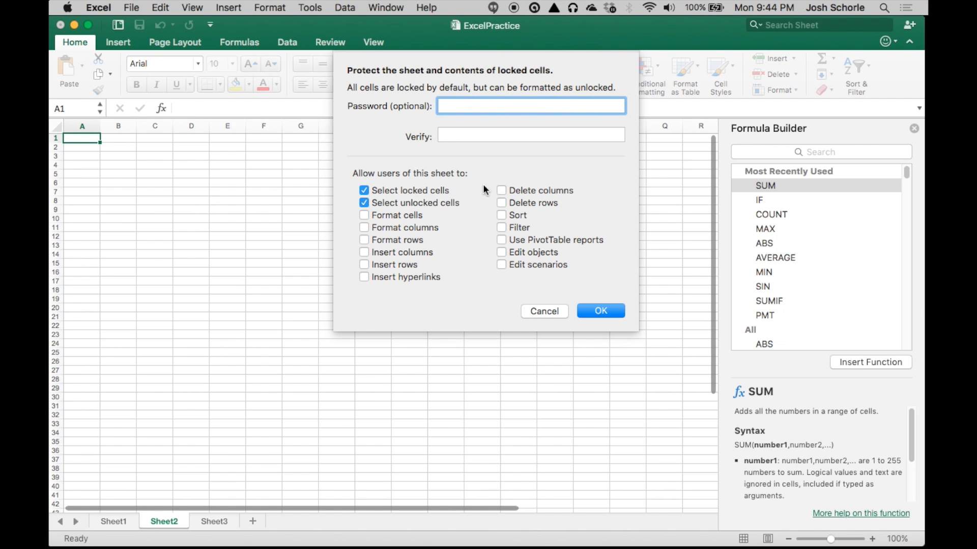
click(535, 310)
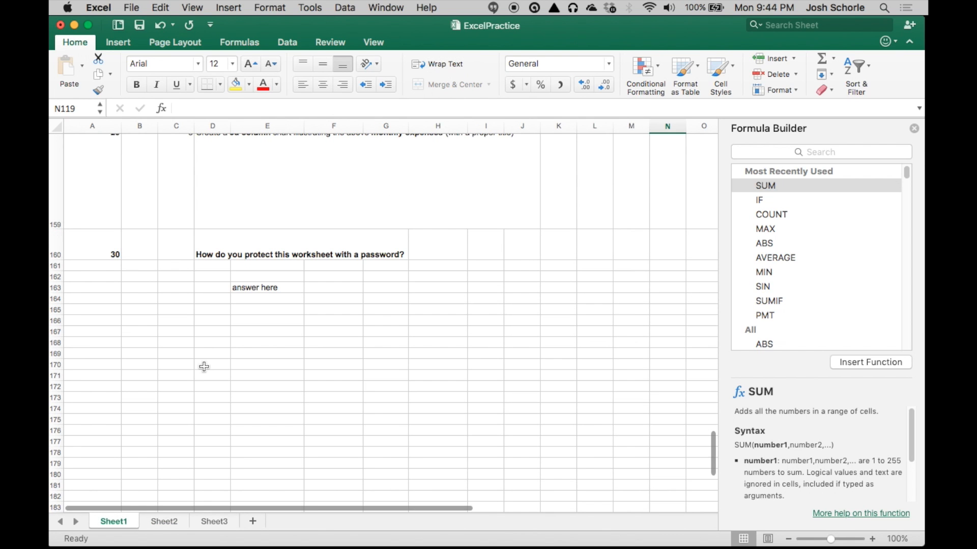